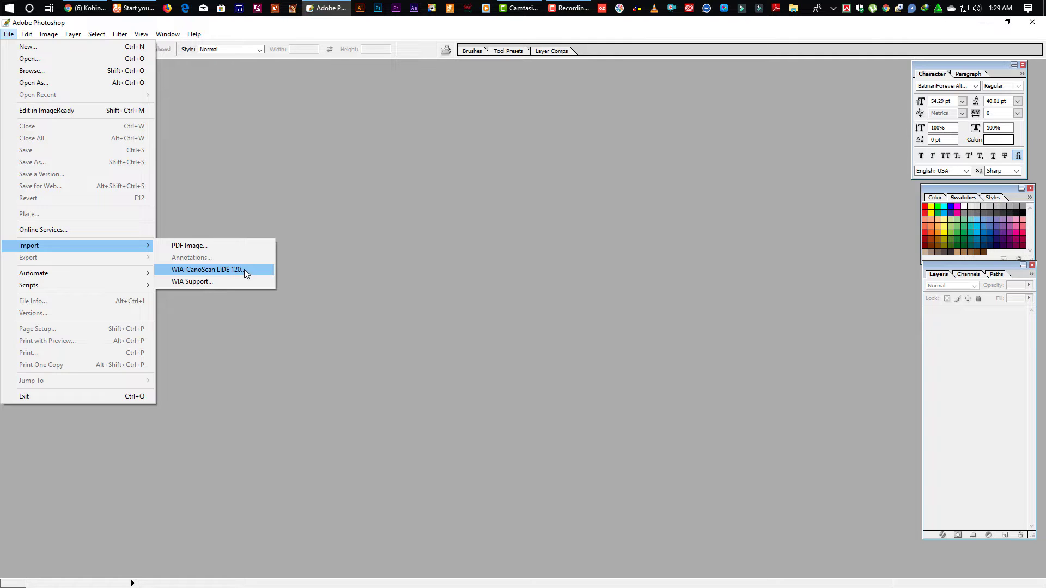
Preview the green cover on the CanoScan LiDE 120, change resolution from 150 to 300 DPI, and scan
{"action": "left_click", "coordinate": [244, 269]}
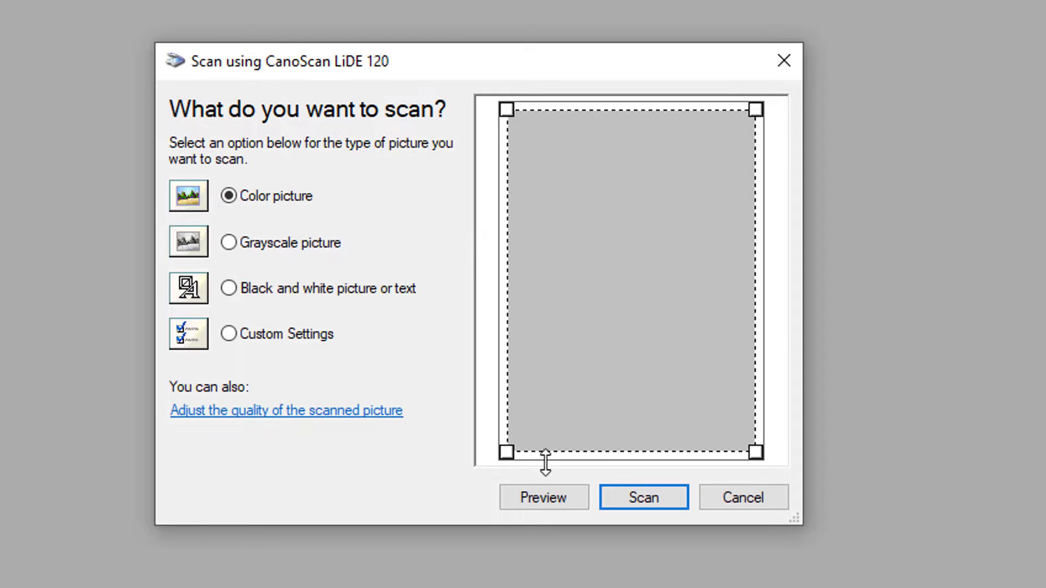
{"action": "left_click", "coordinate": [551, 496]}
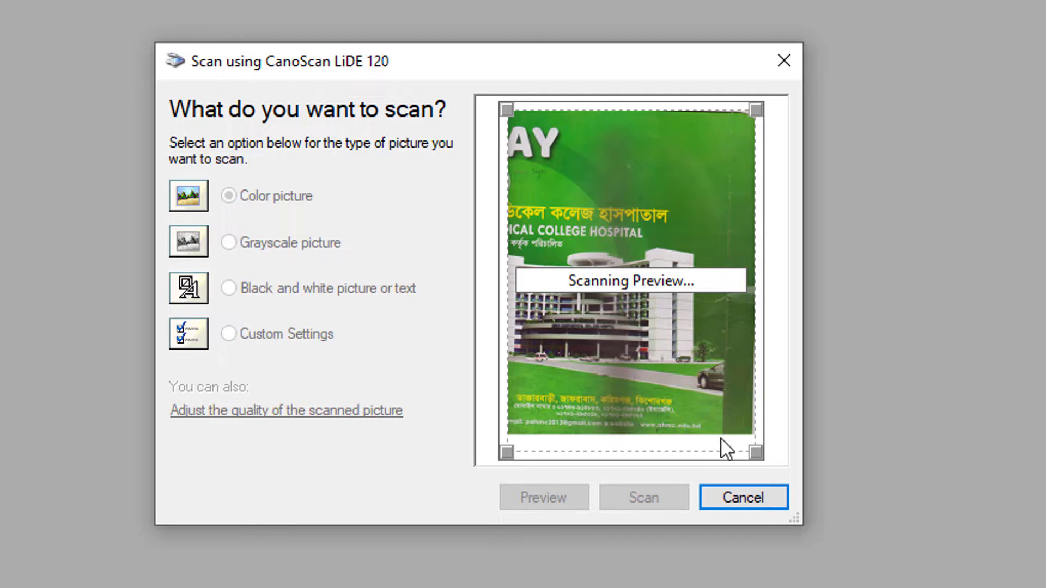
{"action": "left_click", "coordinate": [307, 412]}
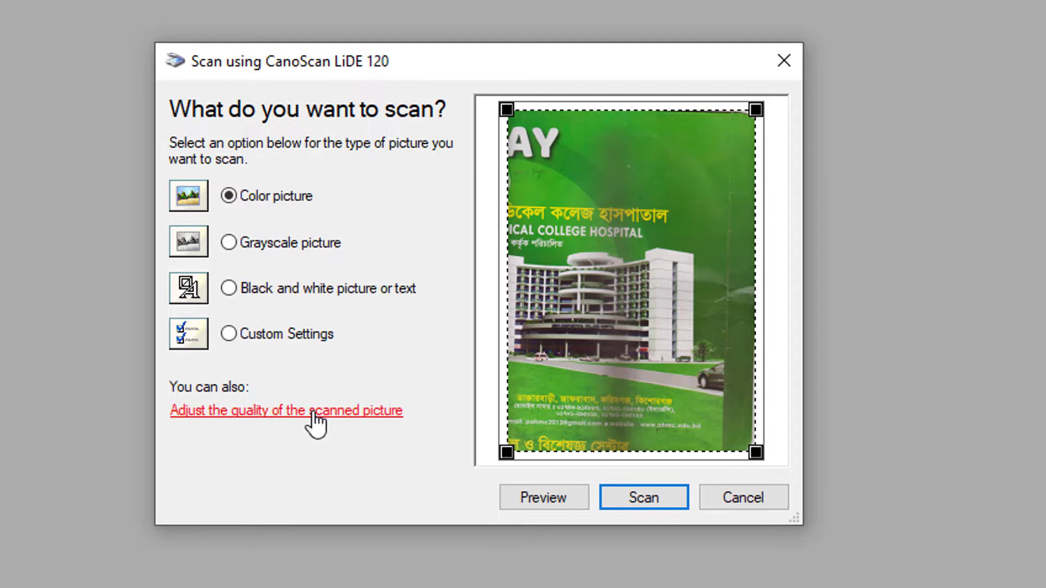
{"action": "left_click", "coordinate": [263, 412]}
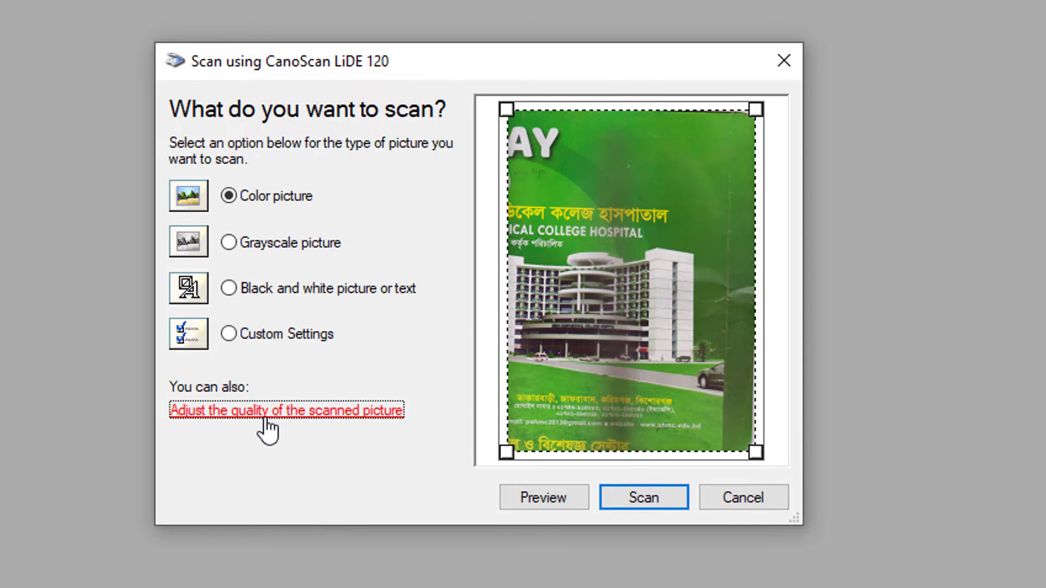
{"action": "double_click", "coordinate": [248, 355]}
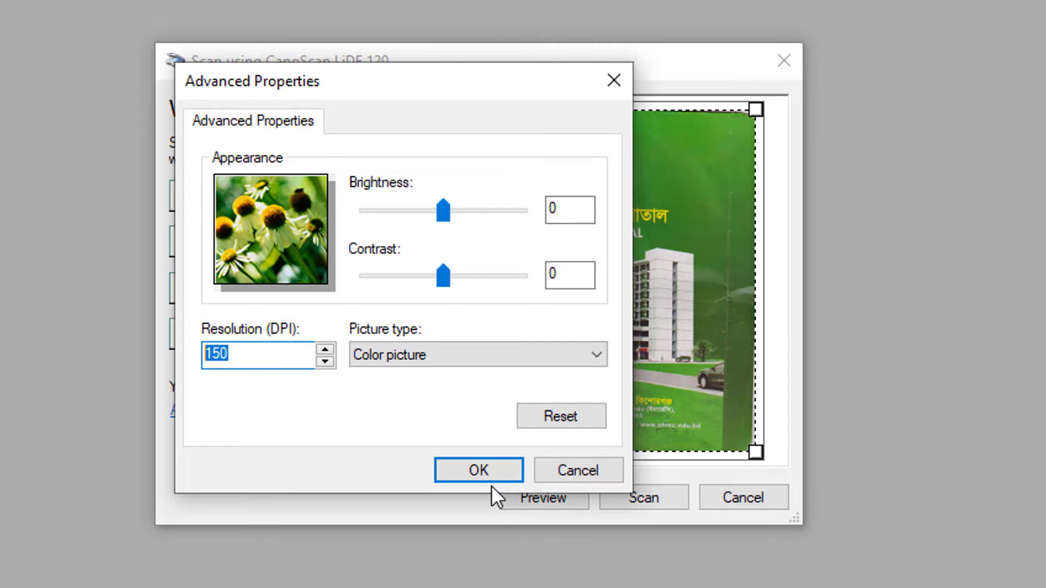
{"action": "type", "text": "300"}
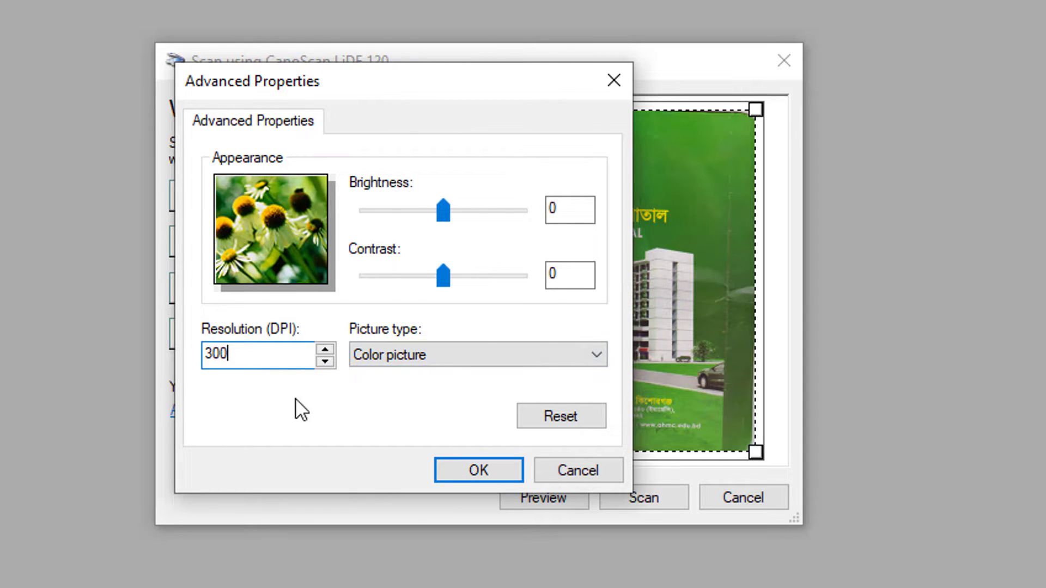
{"action": "left_click", "coordinate": [481, 472]}
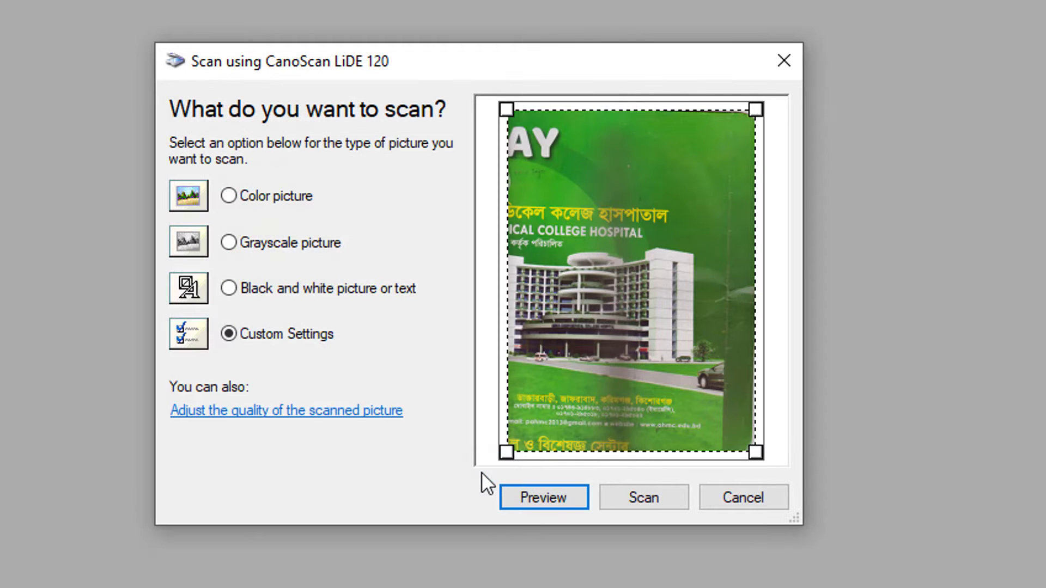
{"action": "left_click", "coordinate": [644, 498]}
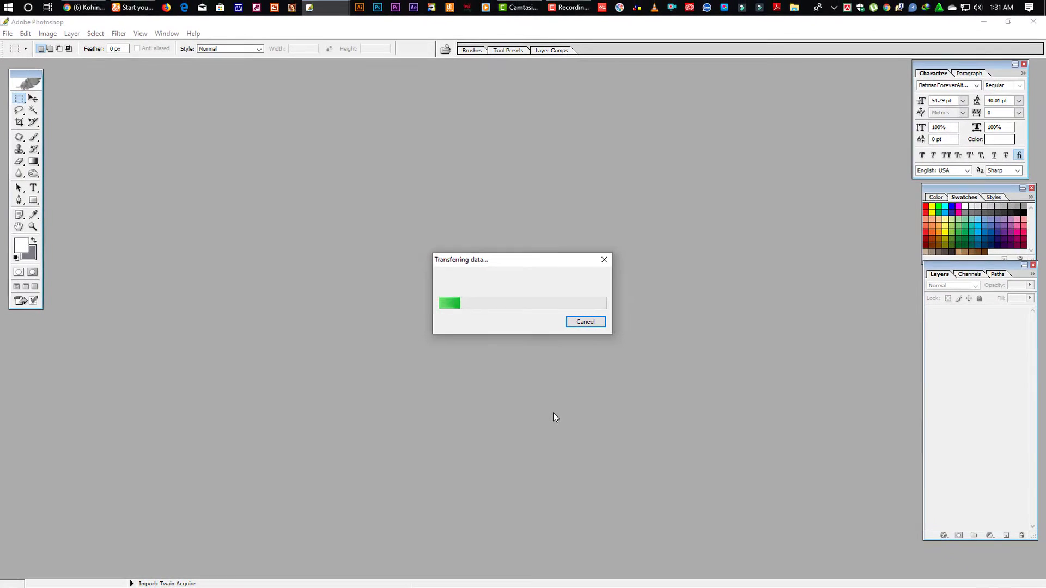
Import a second scan from the CanoScan at 300 DPI, previewing and scanning the X-RAY half
{"action": "left_click", "coordinate": [9, 33]}
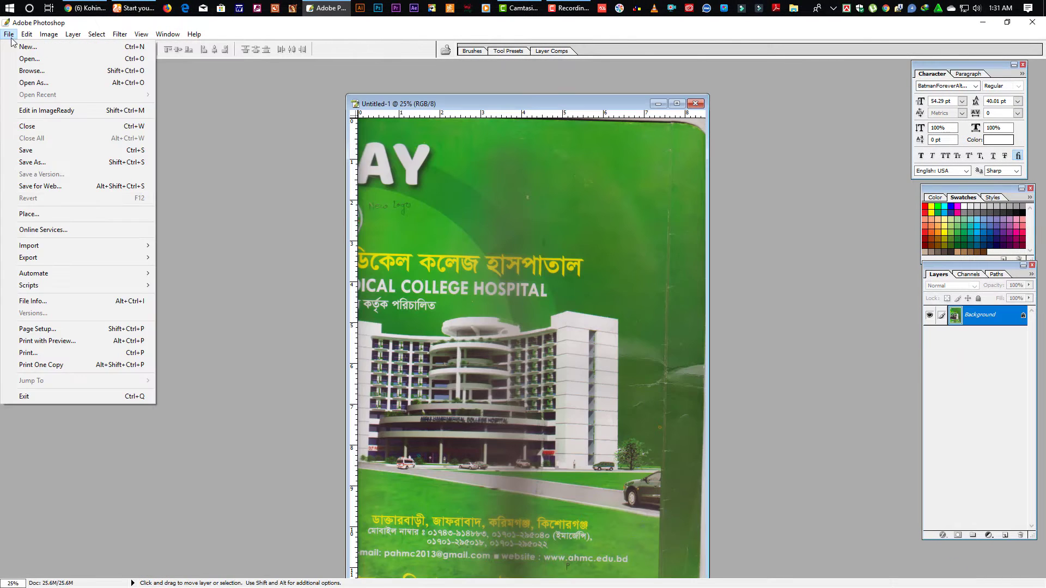
{"action": "mouse_move", "coordinate": [41, 246]}
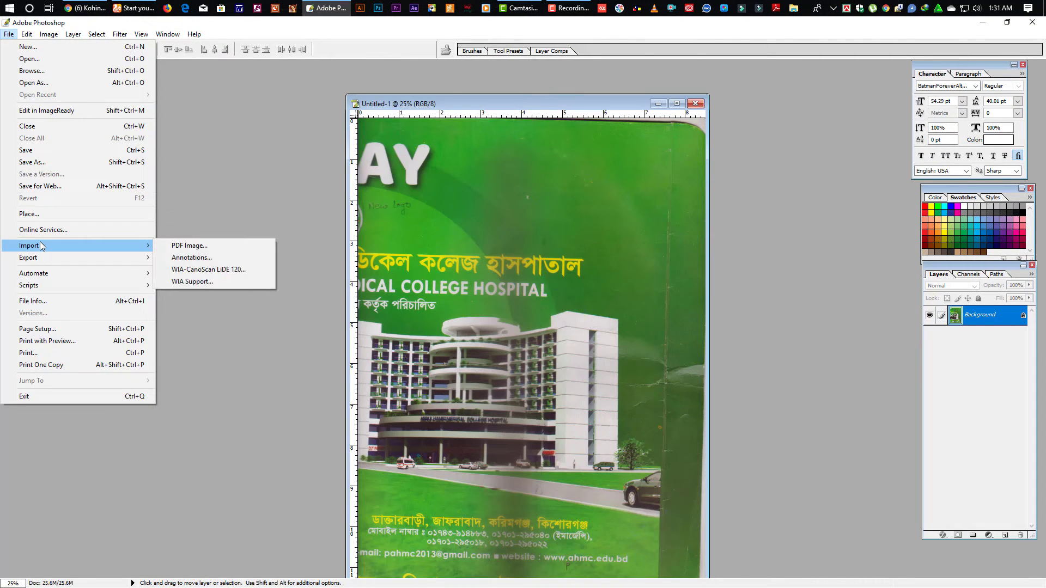
{"action": "left_click", "coordinate": [227, 270]}
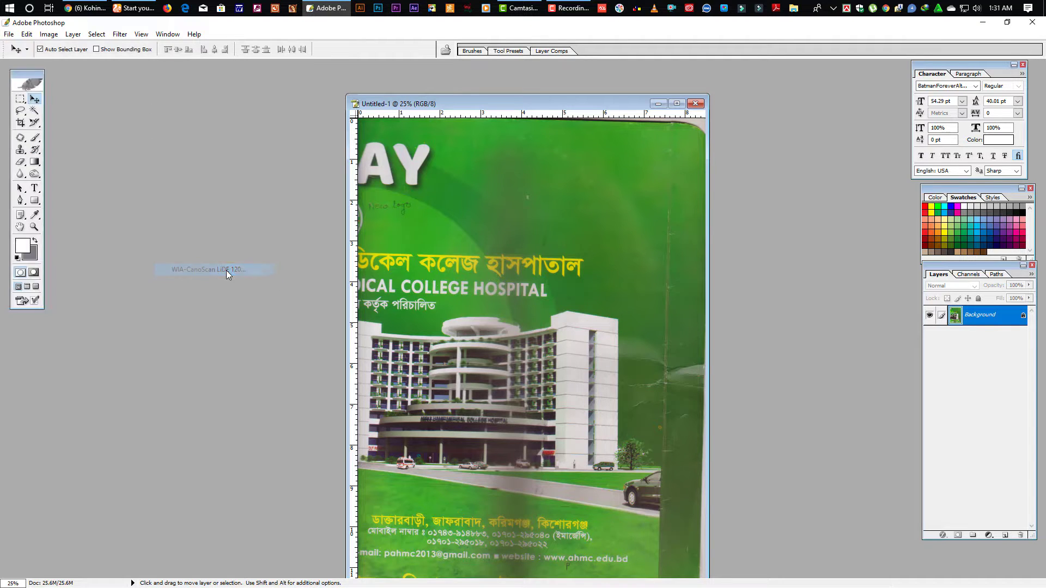
{"action": "left_click", "coordinate": [445, 359]}
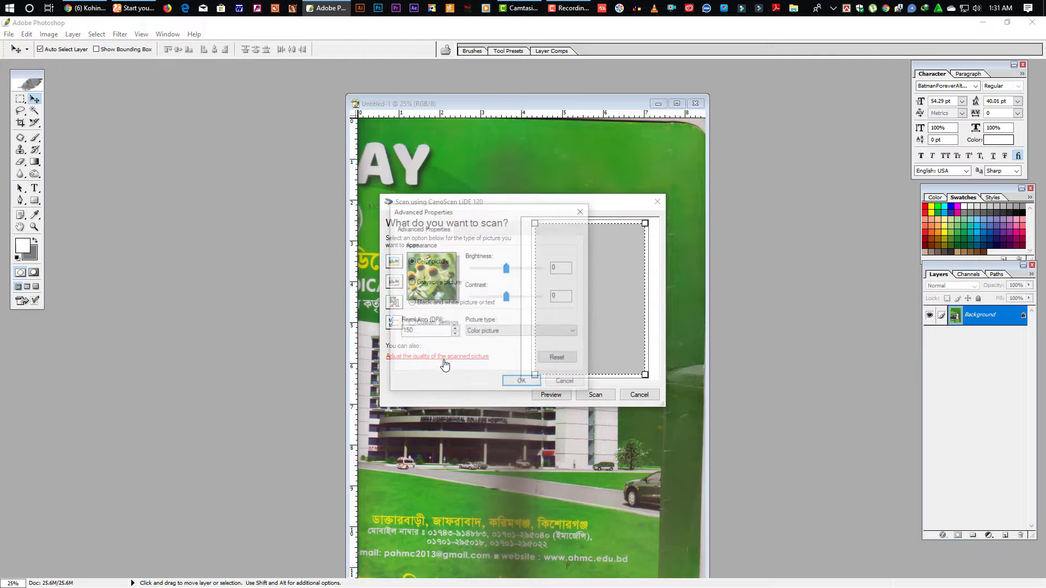
{"action": "left_click_drag", "start_coordinate": [436, 332], "coordinate": [376, 331]}
{"action": "type", "text": "300"}
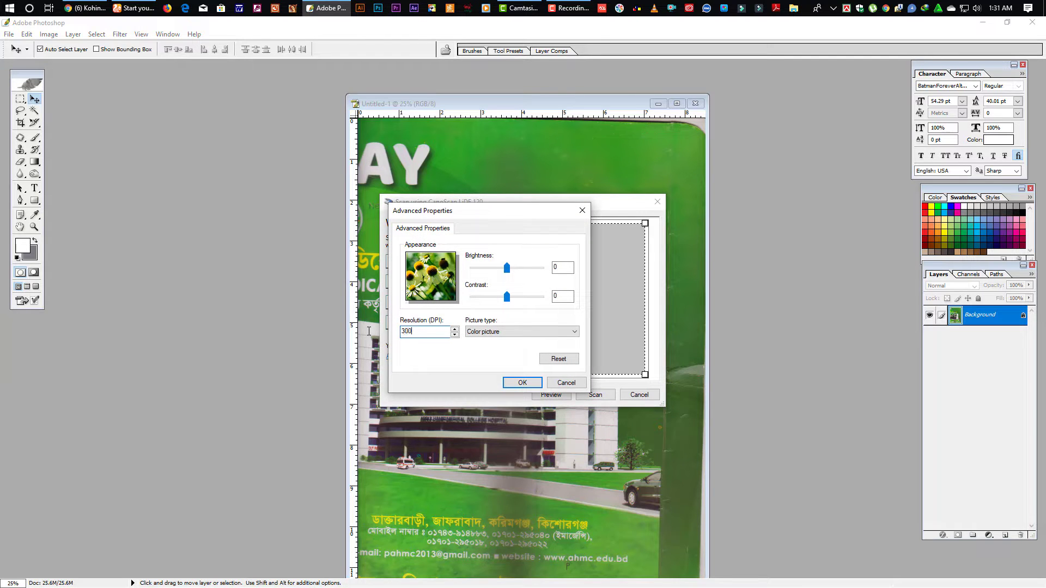
{"action": "left_click", "coordinate": [504, 380]}
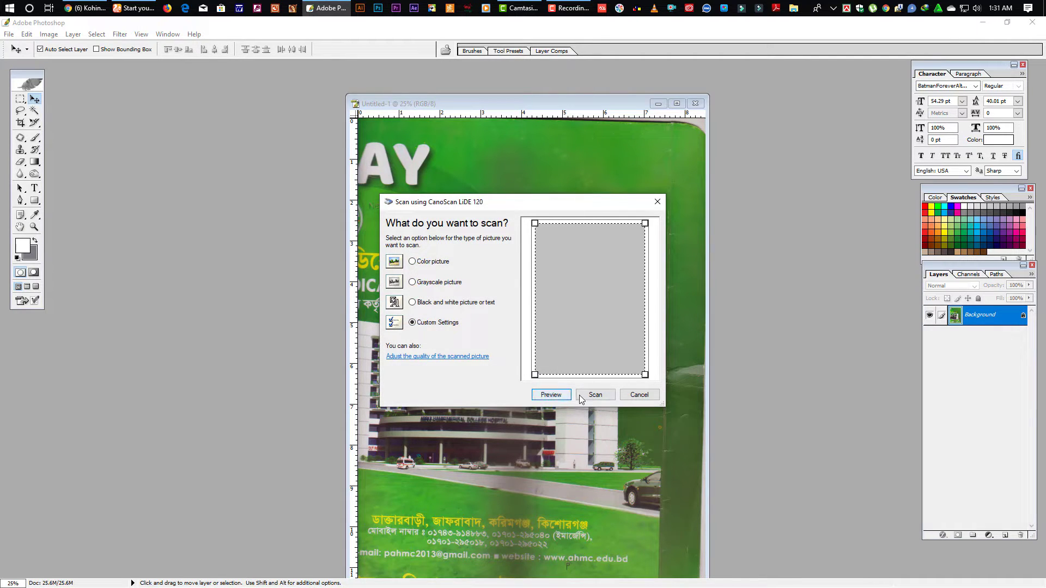
{"action": "left_click", "coordinate": [563, 396]}
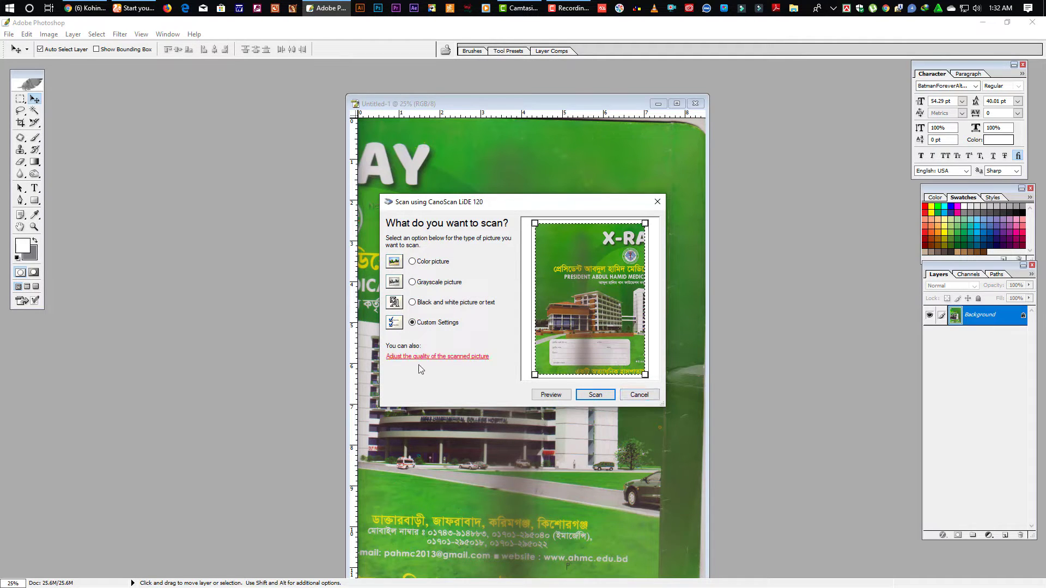
{"action": "left_click", "coordinate": [586, 396]}
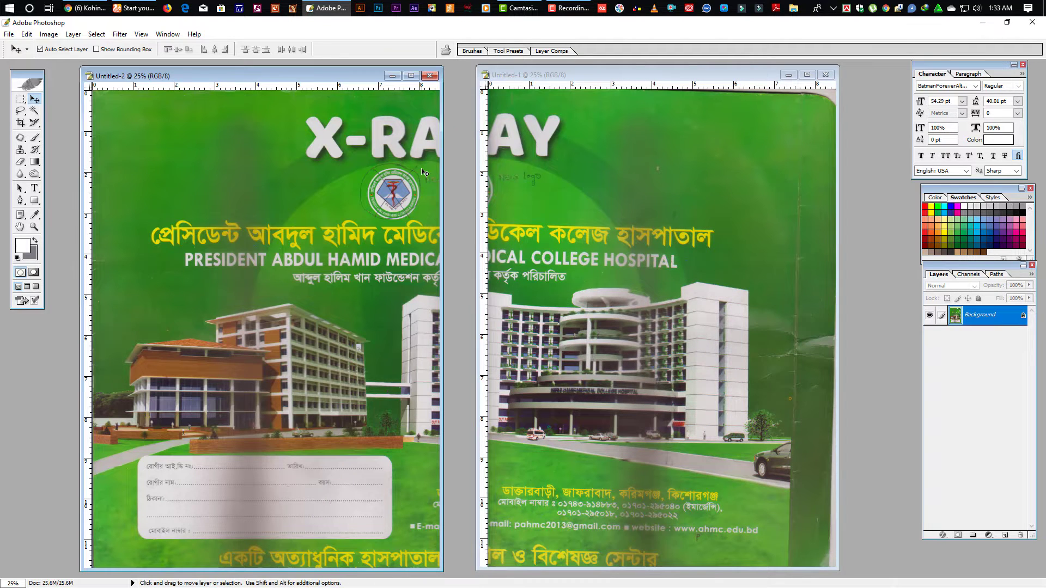
Arrange the two scan windows side by side, then activate and maximize Untitled-2
{"action": "left_click_drag", "start_coordinate": [344, 74], "coordinate": [351, 76]}
{"action": "mouse_move", "coordinate": [527, 80]}
{"action": "left_mouse_down"}
{"action": "mouse_move", "coordinate": [548, 83]}
{"action": "mouse_move", "coordinate": [535, 83]}
{"action": "left_mouse_up"}
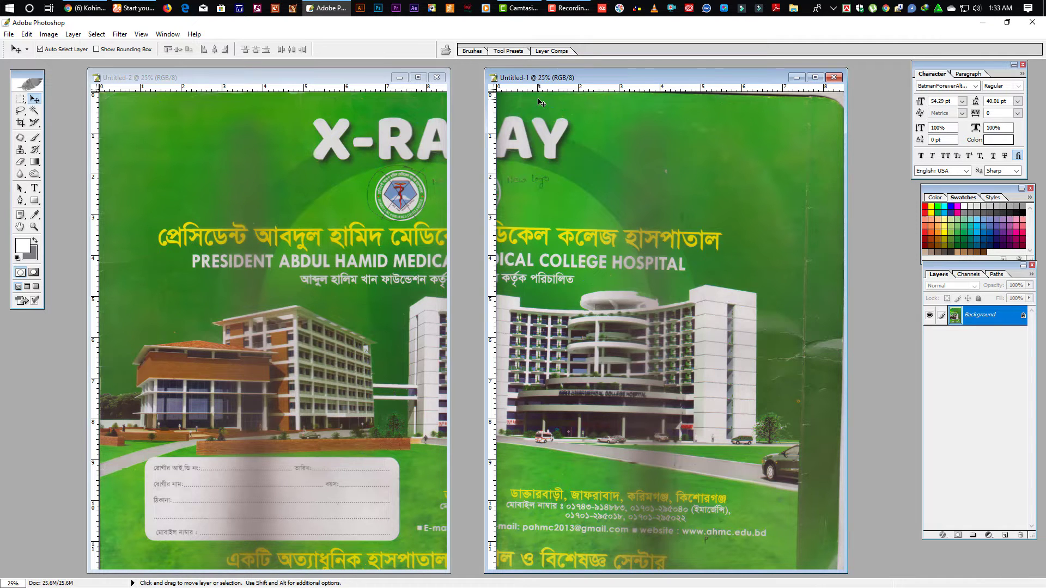
{"action": "left_click", "coordinate": [359, 261]}
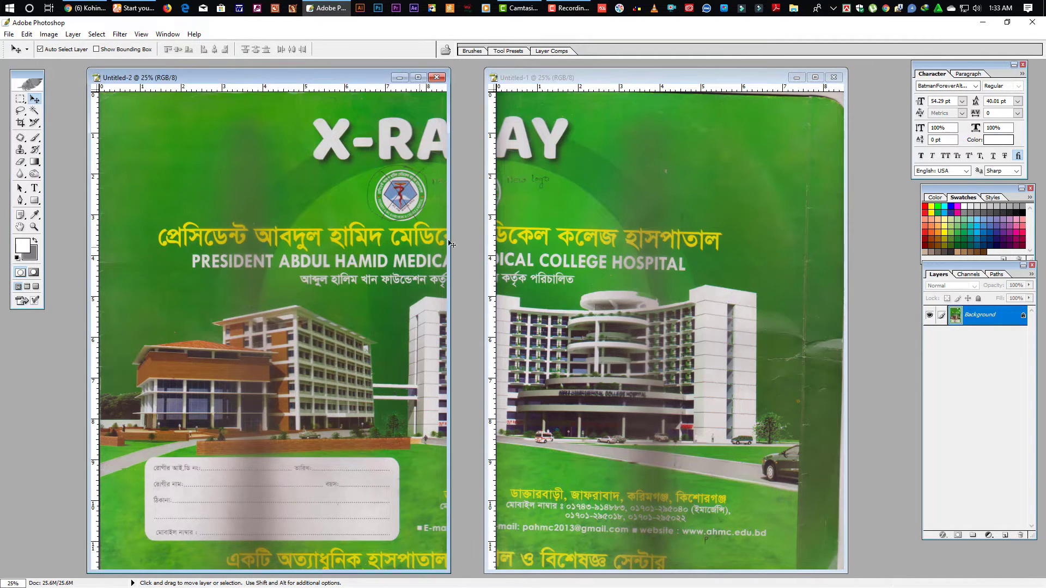
{"action": "double_click", "coordinate": [331, 77]}
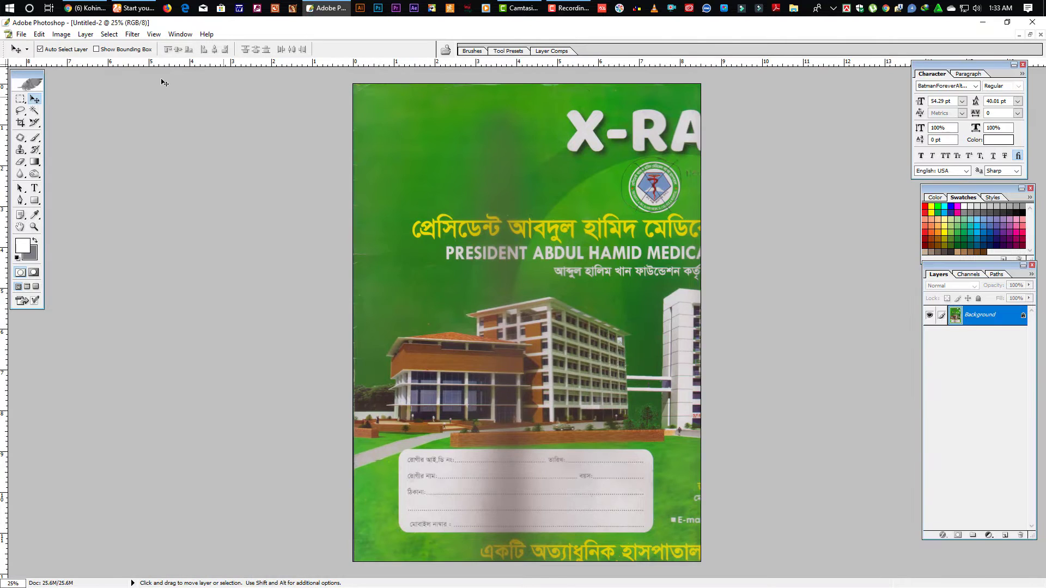
Open Canvas Size for Untitled-2 and select its 8.5 inch width value
{"action": "left_click", "coordinate": [61, 34]}
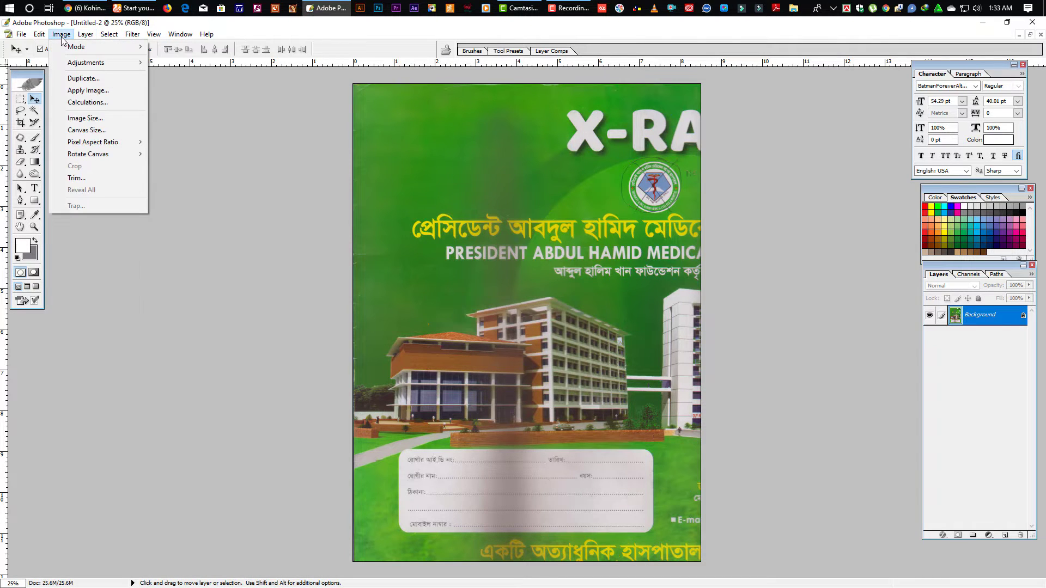
{"action": "left_click", "coordinate": [87, 130]}
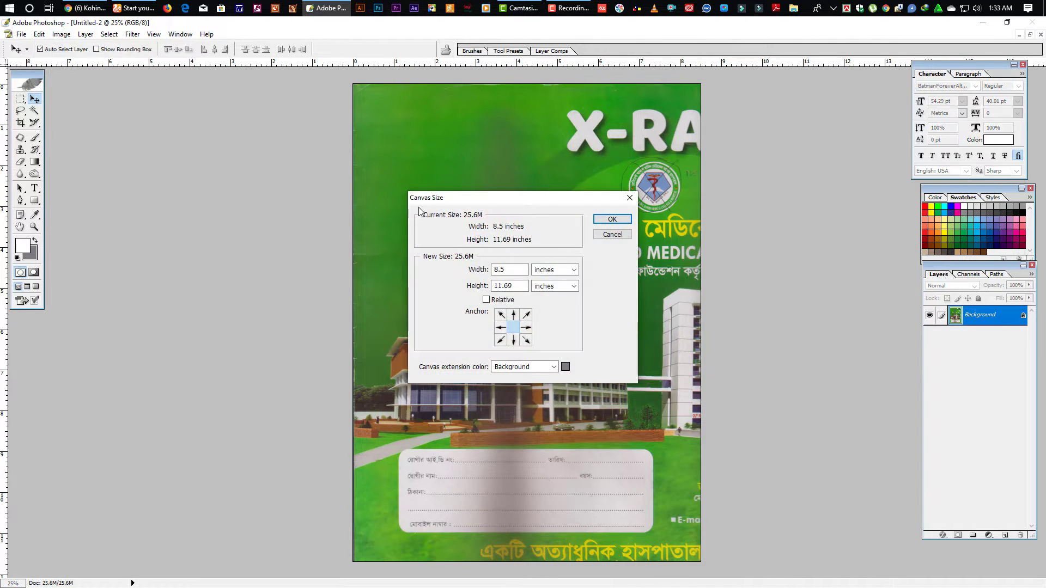
{"action": "double_click", "coordinate": [516, 270]}
Set the Untitled-2 canvas width to 25 inches and zoom out to see it
{"action": "left_click", "coordinate": [613, 234]}
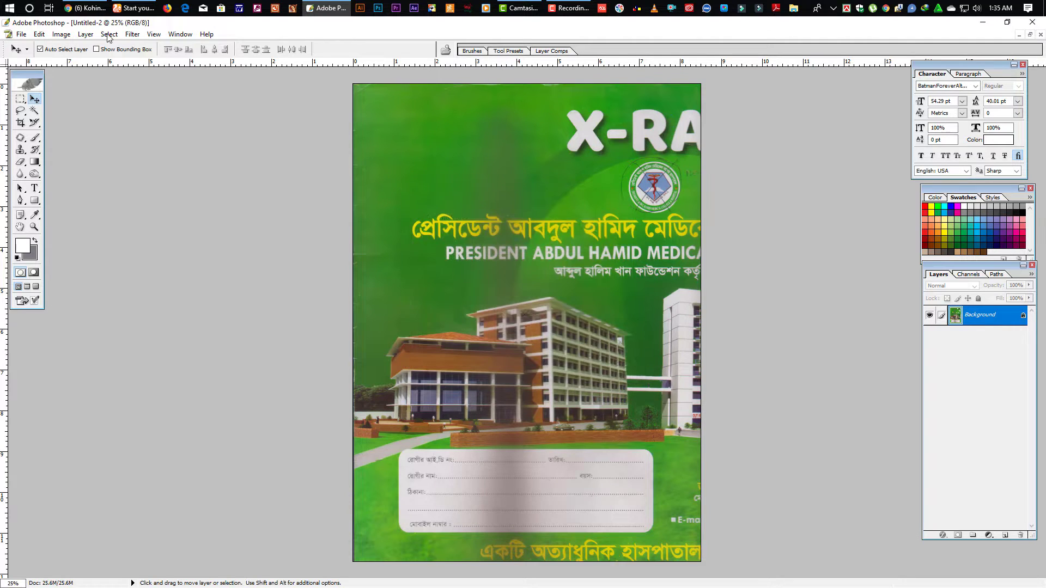
{"action": "left_click", "coordinate": [61, 34]}
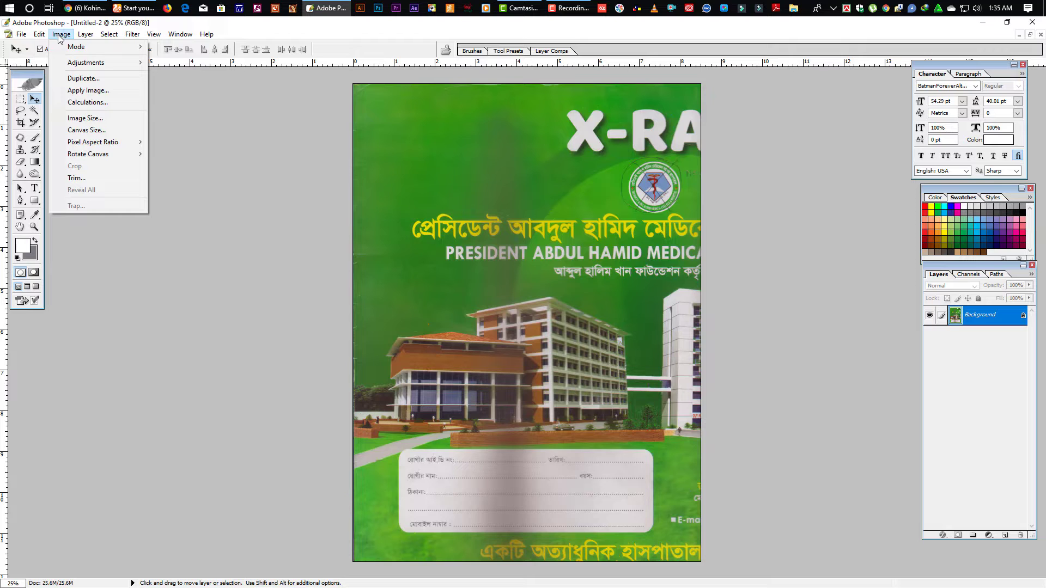
{"action": "left_click", "coordinate": [87, 131]}
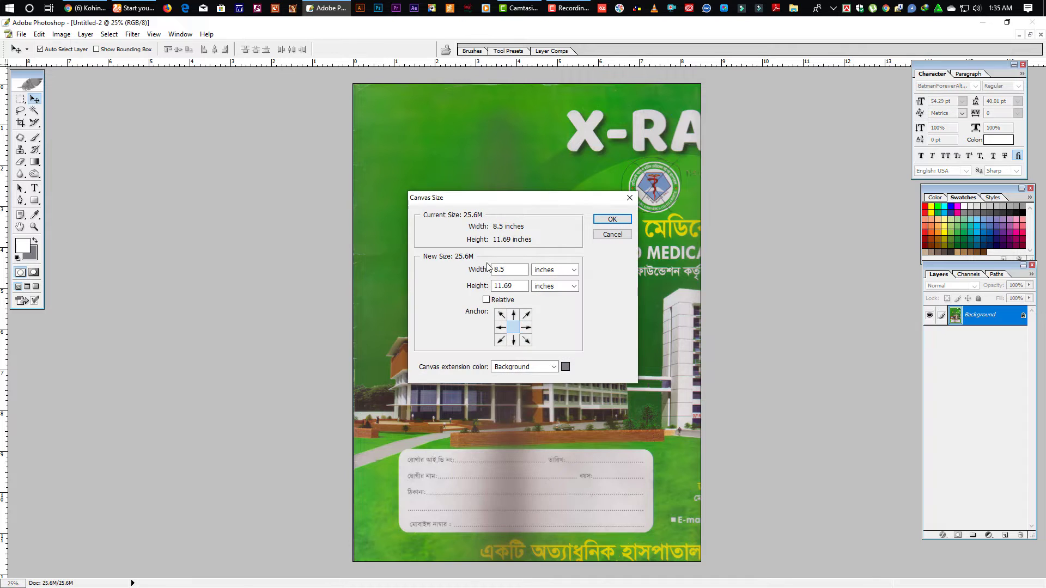
{"action": "left_click", "coordinate": [509, 270]}
{"action": "left_click_drag", "start_coordinate": [509, 269], "coordinate": [492, 269]}
{"action": "type", "text": "25"}
{"action": "key", "text": "Return"}
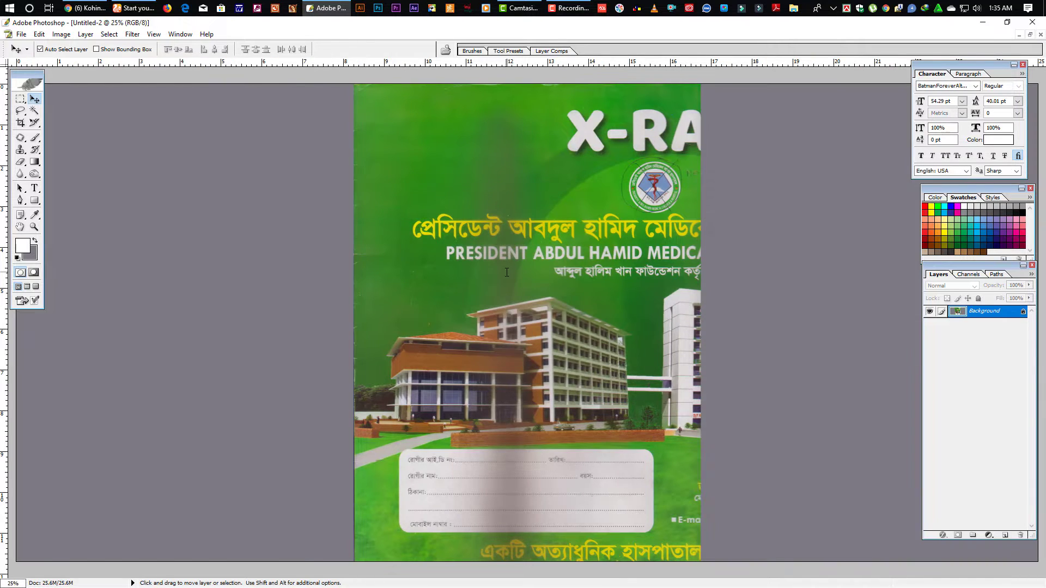
{"action": "left_click", "coordinate": [614, 243], "text": "alt"}
{"action": "left_click", "coordinate": [614, 244], "text": "alt"}
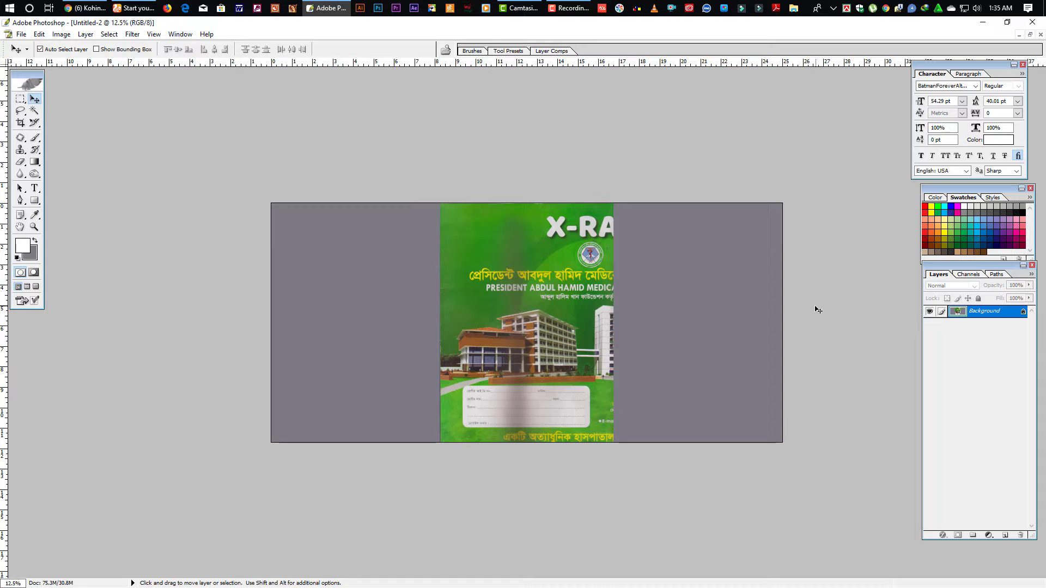
Cut the X-RAY scan onto its own layer, move it to the left edge, then switch to Untitled-1
{"action": "key", "text": "m"}
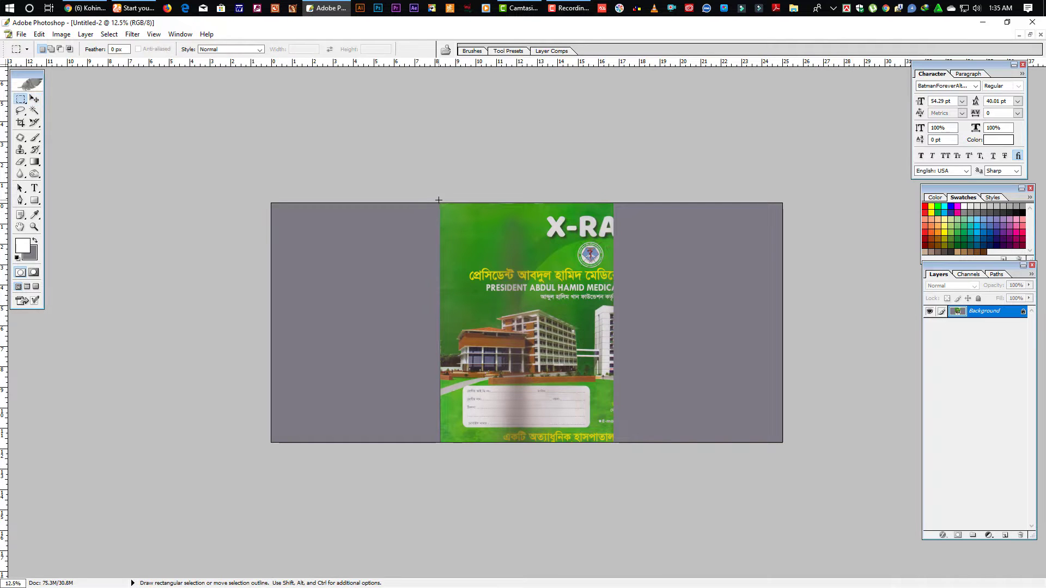
{"action": "left_click_drag", "start_coordinate": [507, 347], "coordinate": [616, 445]}
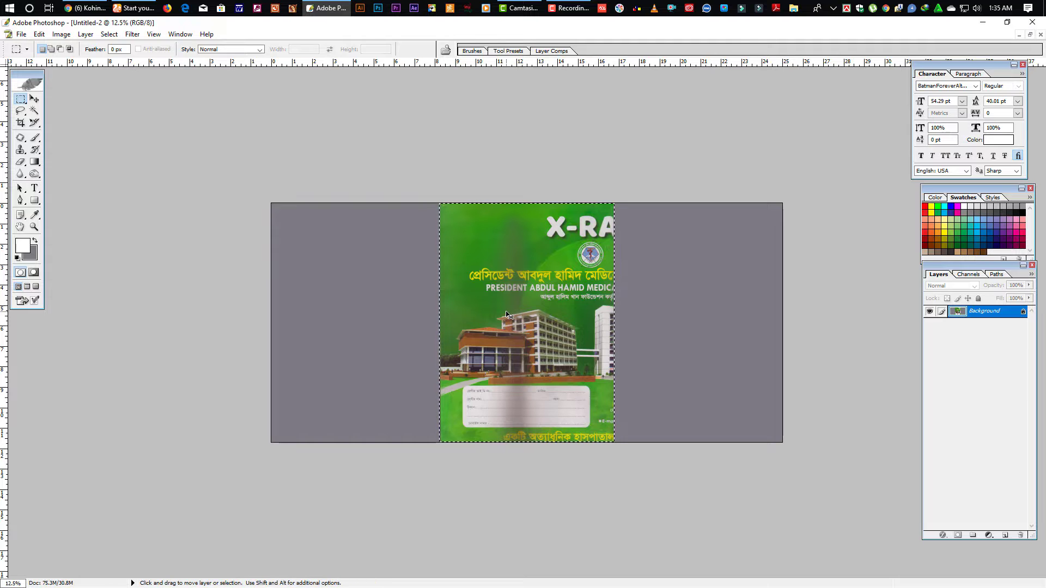
{"action": "key", "text": "Delete"}
{"action": "key", "text": "ctrl+v"}
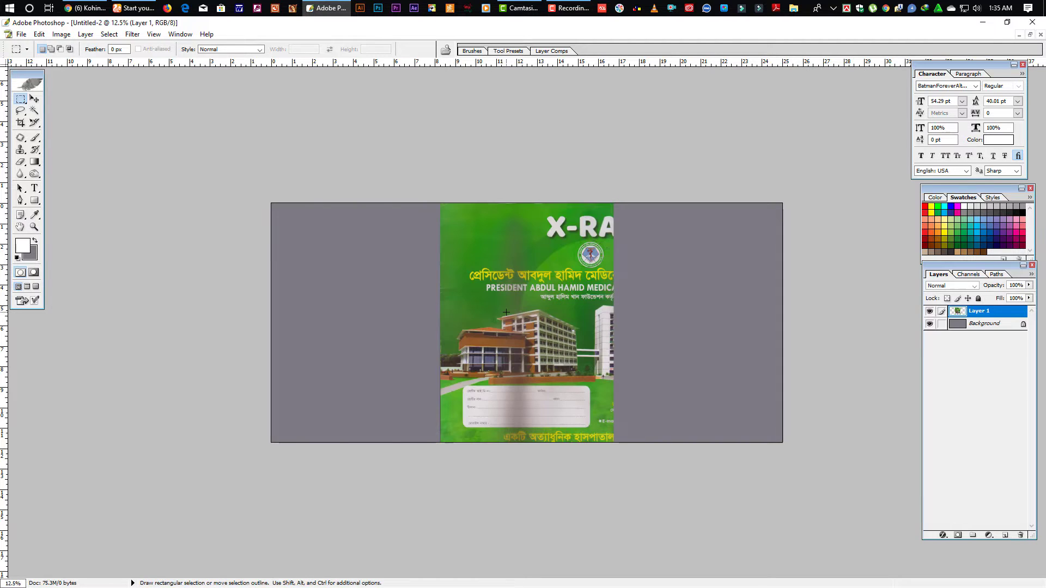
{"action": "key", "text": "v"}
{"action": "left_click_drag", "start_coordinate": [516, 311], "coordinate": [366, 290]}
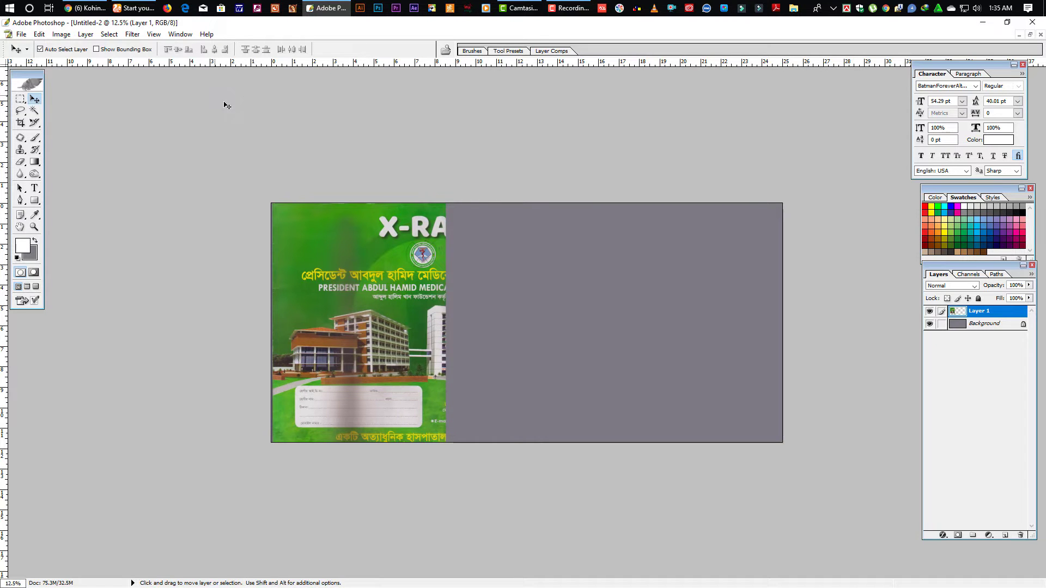
{"action": "left_click", "coordinate": [179, 33]}
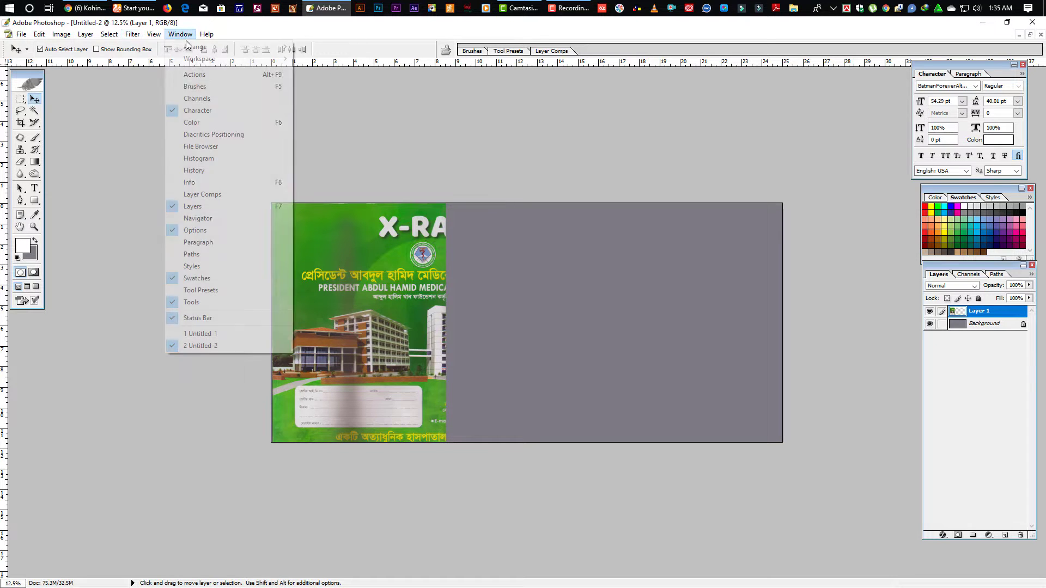
{"action": "left_click", "coordinate": [216, 335]}
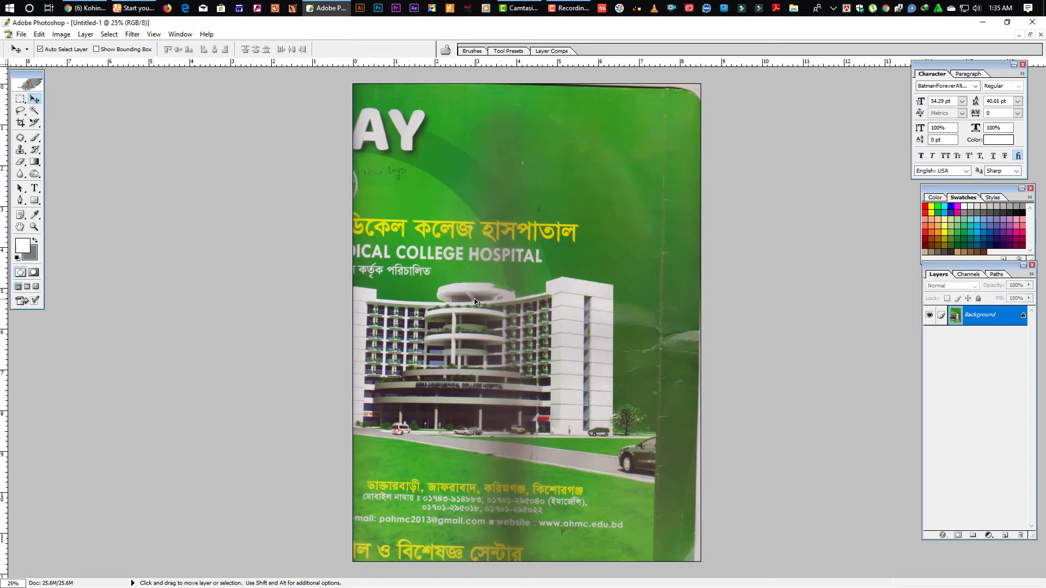
Take the whole Untitled-1 image, close it without saving, and paste it into Untitled-2
{"action": "key", "text": "Delete"}
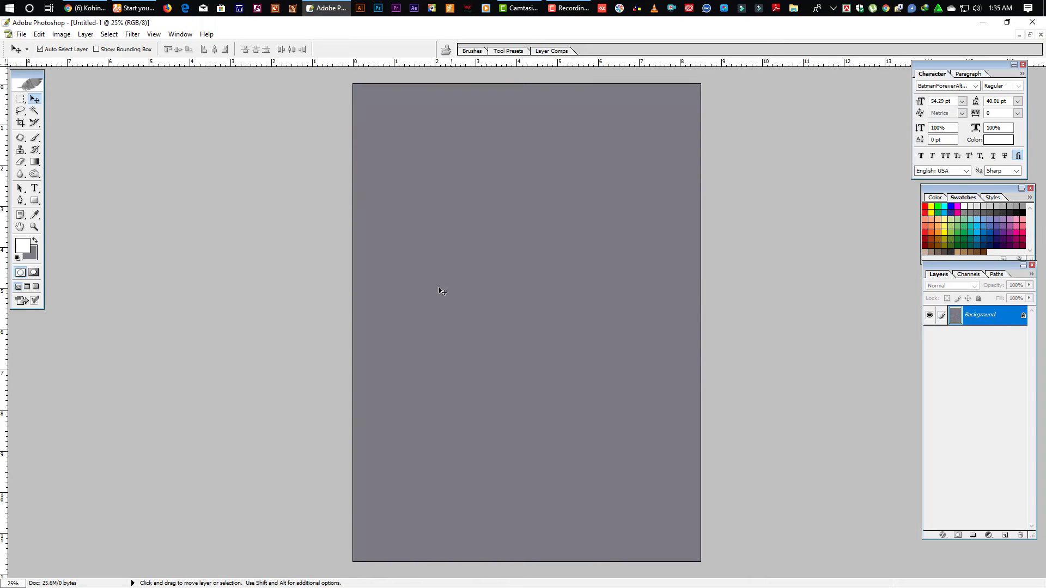
{"action": "key", "text": "ctrl+w"}
{"action": "left_click", "coordinate": [525, 235]}
{"action": "key", "text": "ctrl+v"}
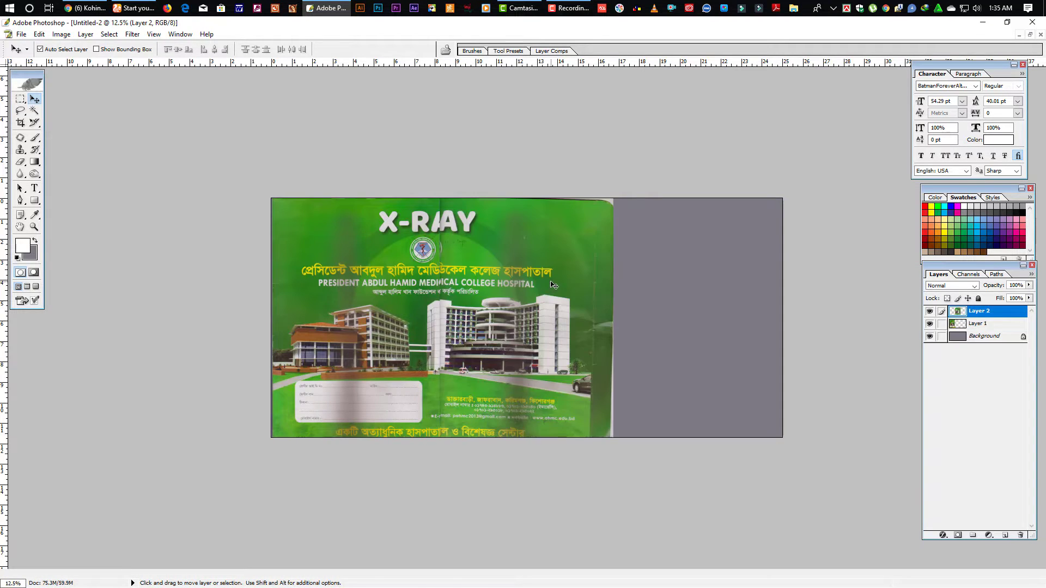
Zoom to 25%, slide Layer 2 against the X-RAY half, and set its opacity to 30%
{"action": "mouse_move", "coordinate": [473, 299]}
{"action": "left_mouse_down"}
{"action": "mouse_move", "coordinate": [493, 299]}
{"action": "mouse_move", "coordinate": [480, 300]}
{"action": "left_mouse_up"}
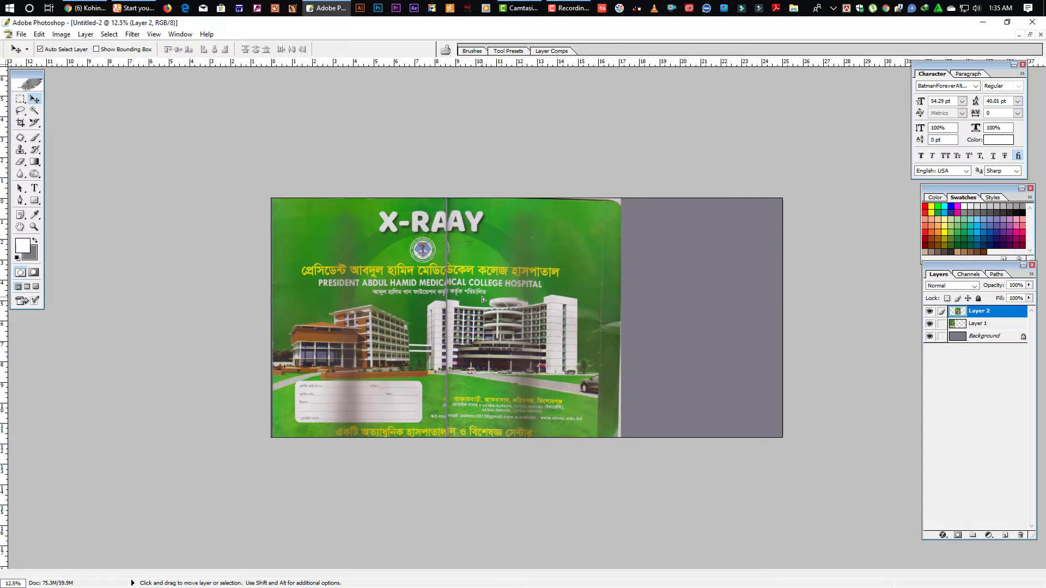
{"action": "key", "text": "ctrl+space"}
{"action": "left_click", "coordinate": [494, 304]}
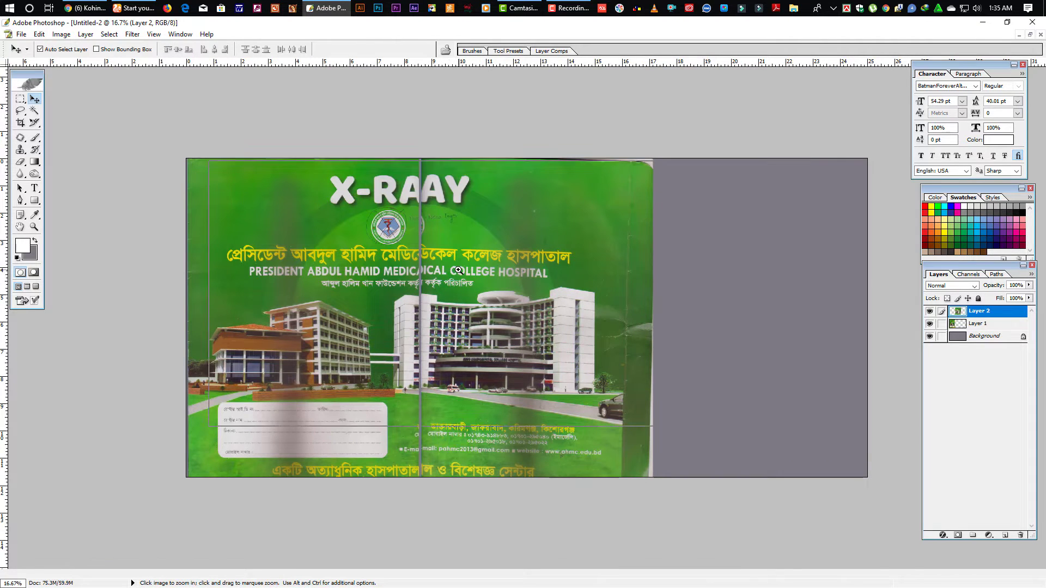
{"action": "key", "text": "ctrl+plus"}
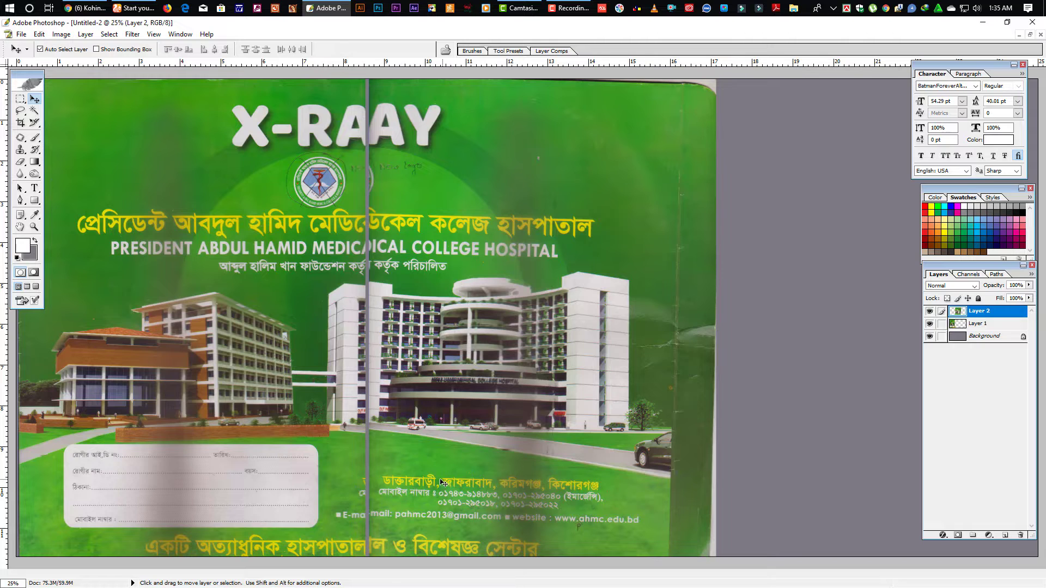
{"action": "left_click_drag", "start_coordinate": [445, 485], "coordinate": [417, 482]}
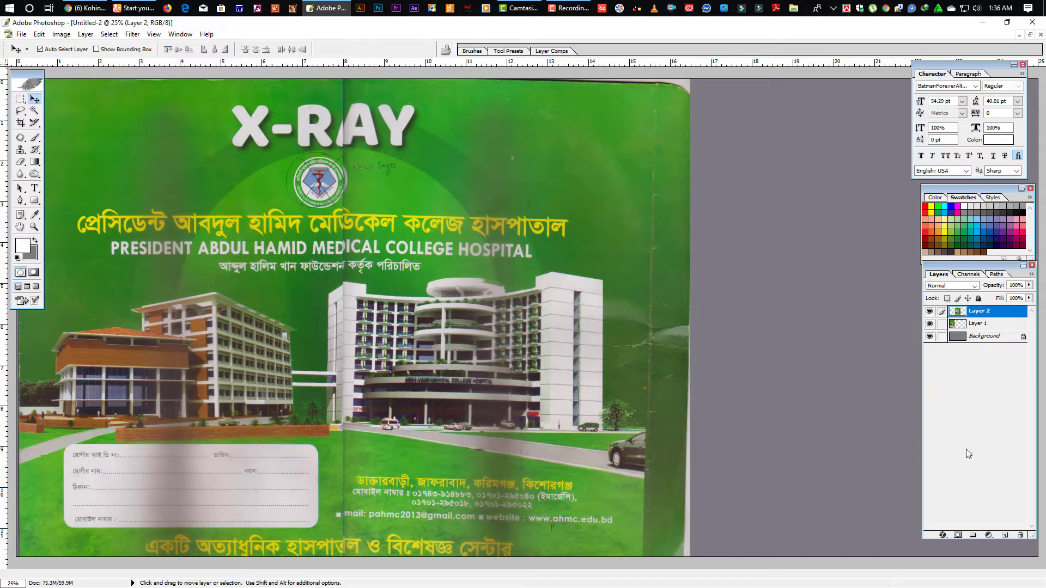
{"action": "key", "text": "2"}
{"action": "key", "text": "3"}
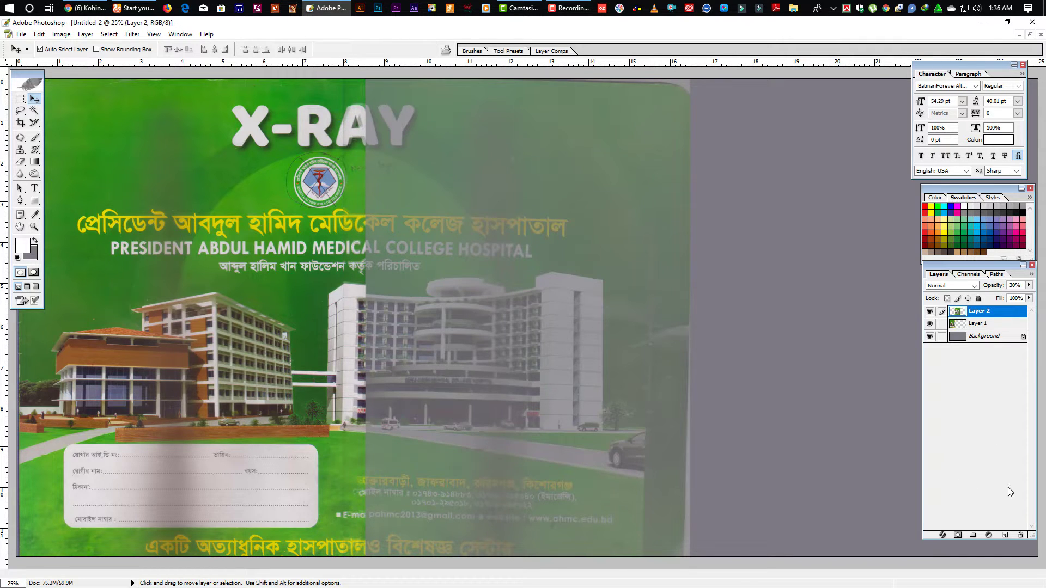
{"action": "key", "text": "ctrl+t"}
Rotate the right half to -0.8° and nudge it with arrow keys toward alignment
{"action": "left_click_drag", "start_coordinate": [751, 215], "coordinate": [753, 211]}
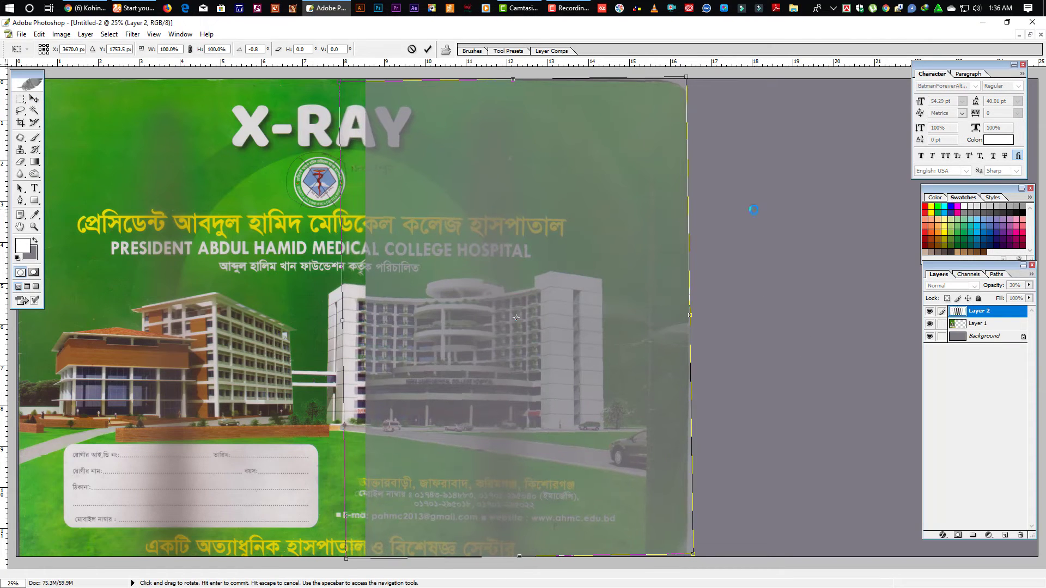
{"action": "key", "text": "Left"}
{"action": "key", "text": "Up"}
{"action": "key", "text": "Up"}
{"action": "key", "text": "Right"}
{"action": "key", "text": "Right"}
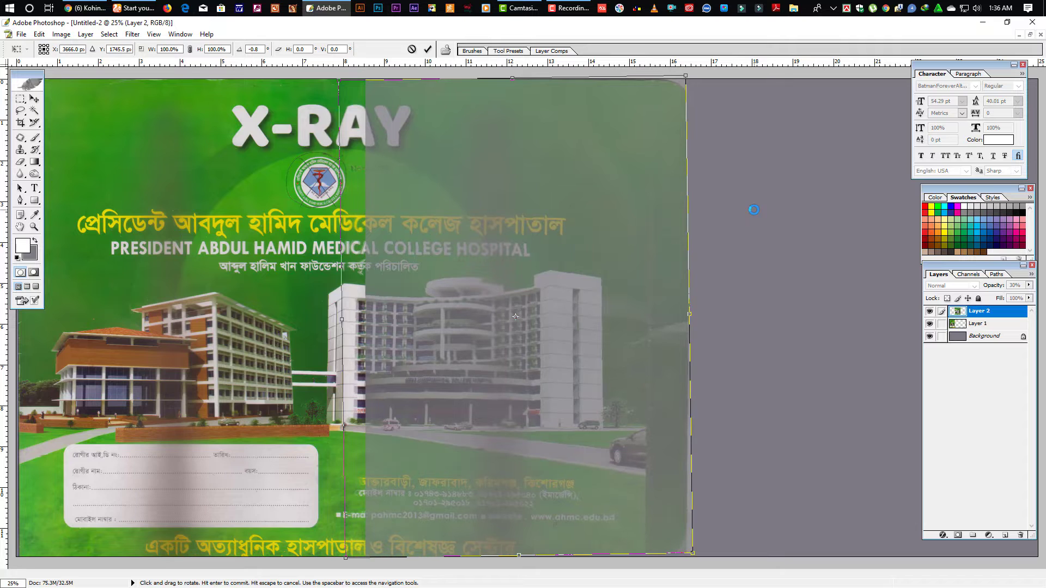
{"action": "key", "text": "Up"}
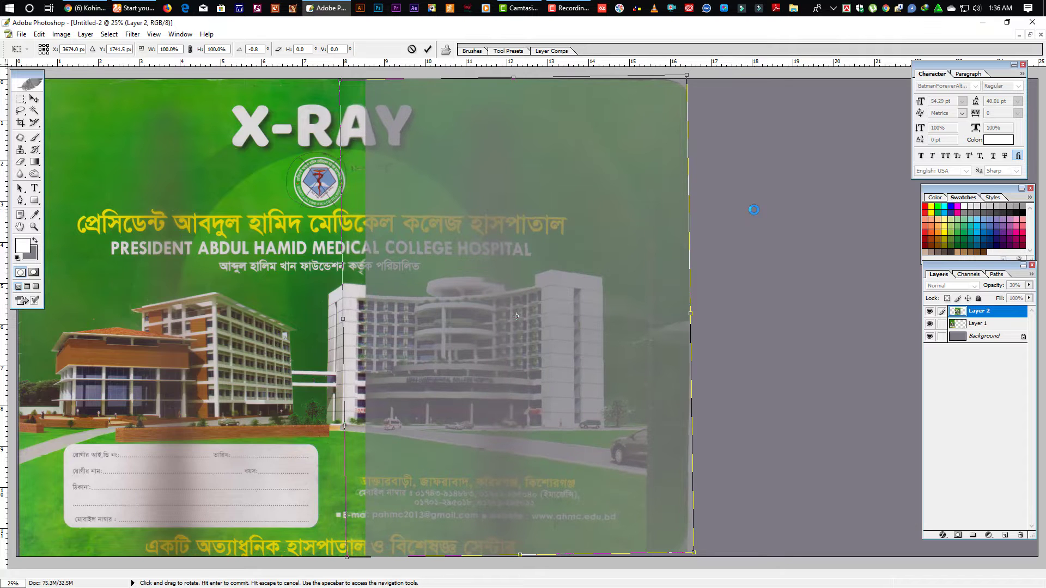
{"action": "key", "text": "Down"}
{"action": "key", "text": "Right"}
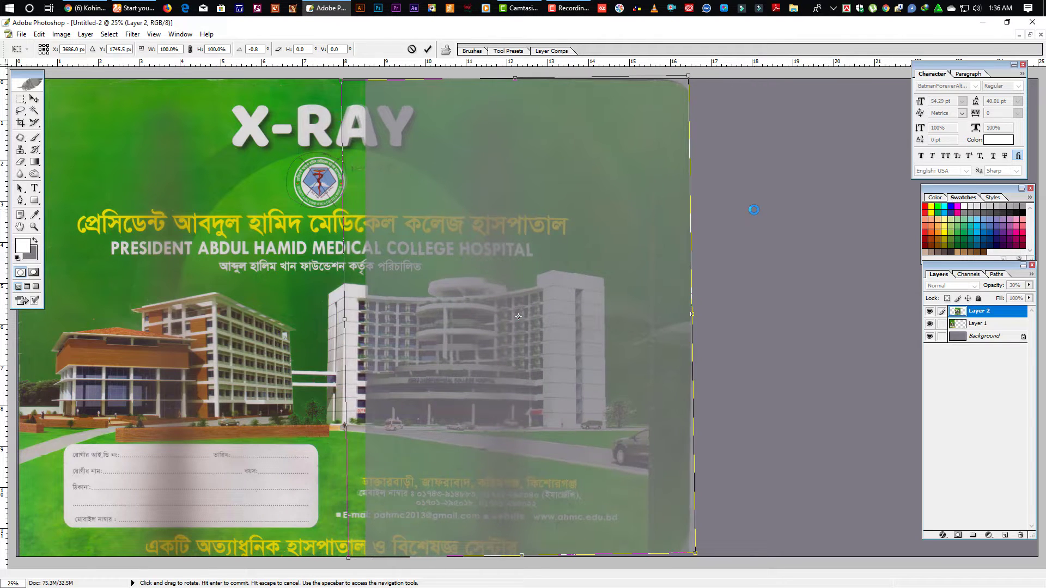
{"action": "key", "text": "Right"}
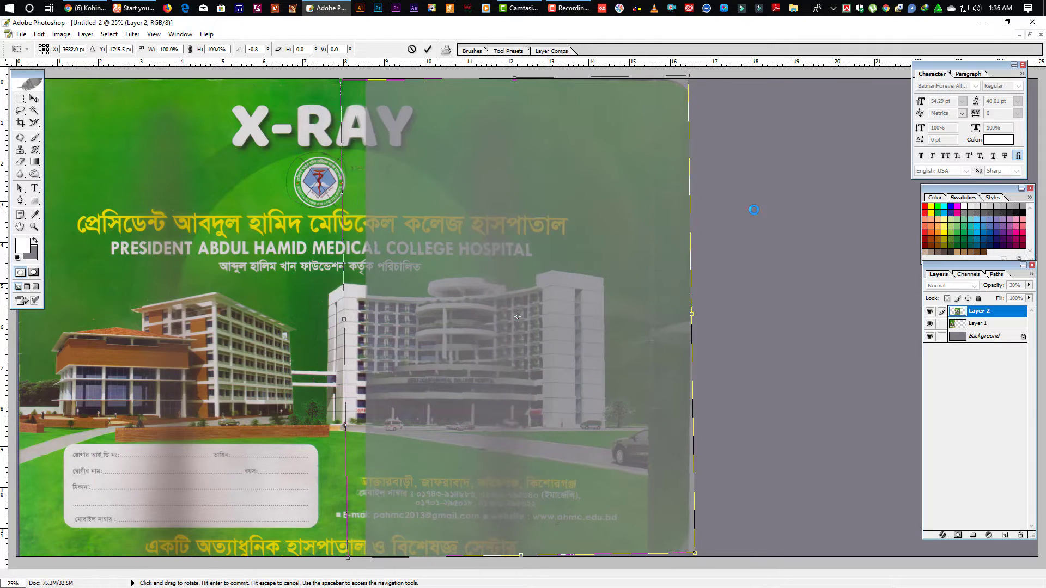
{"action": "key", "text": "Left"}
{"action": "key", "text": "Left"}
{"action": "key", "text": "Left"}
{"action": "key", "text": "Left"}
{"action": "key", "text": "Left"}
{"action": "key", "text": "Left"}
{"action": "key", "text": "Left"}
{"action": "key", "text": "Left"}
{"action": "key", "text": "Left"}
{"action": "key", "text": "Left"}
{"action": "key", "text": "Left"}
{"action": "key", "text": "Left"}
{"action": "key", "text": "Left"}
{"action": "key", "text": "Left"}
{"action": "key", "text": "Left"}
{"action": "key", "text": "Left"}
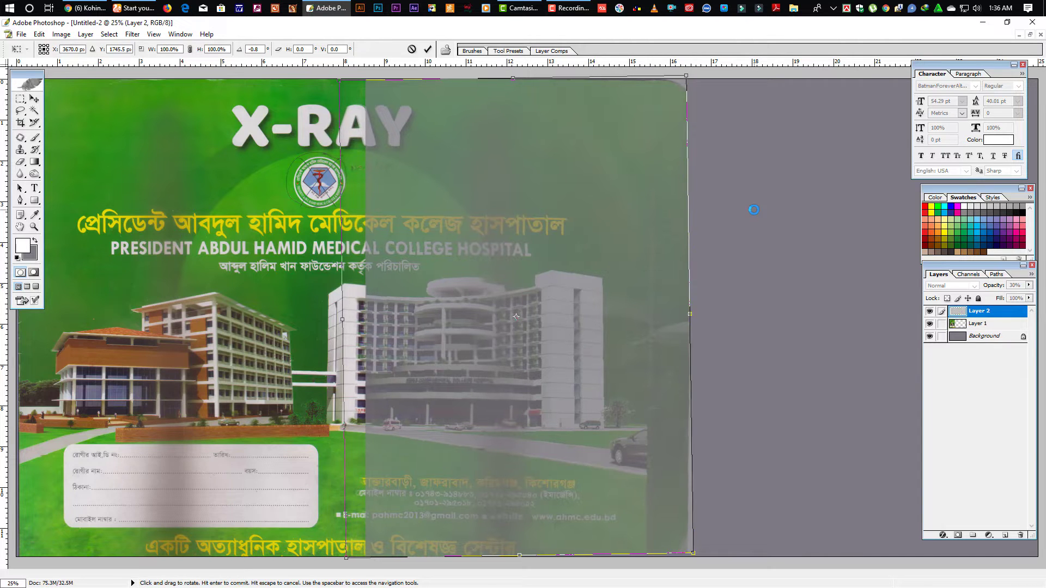
{"action": "key", "text": "Right"}
{"action": "key", "text": "Right"}
{"action": "key", "text": "Right"}
{"action": "key", "text": "Right"}
{"action": "key", "text": "Right"}
{"action": "key", "text": "Right"}
{"action": "key", "text": "Right"}
{"action": "key", "text": "Right"}
{"action": "key", "text": "Right"}
{"action": "key", "text": "Right"}
{"action": "key", "text": "Right"}
{"action": "key", "text": "Right"}
{"action": "key", "text": "Right"}
{"action": "key", "text": "Right"}
{"action": "key", "text": "Right"}
{"action": "key", "text": "Right"}
{"action": "key", "text": "Right"}
{"action": "key", "text": "Right"}
{"action": "key", "text": "Right"}
{"action": "key", "text": "Right"}
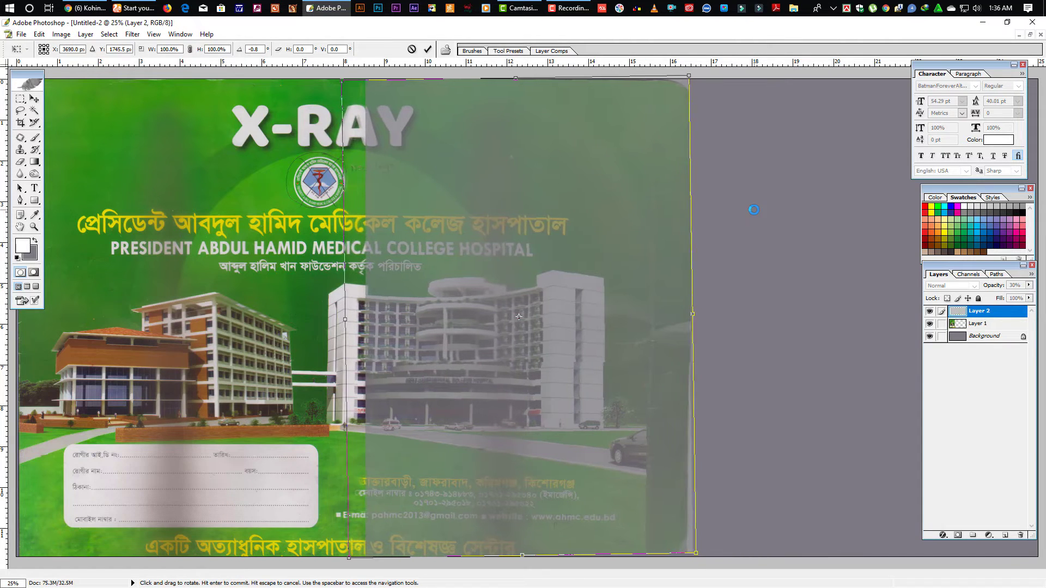
{"action": "key", "text": "Left"}
{"action": "key", "text": "Left"}
{"action": "key", "text": "Left"}
{"action": "key", "text": "Left"}
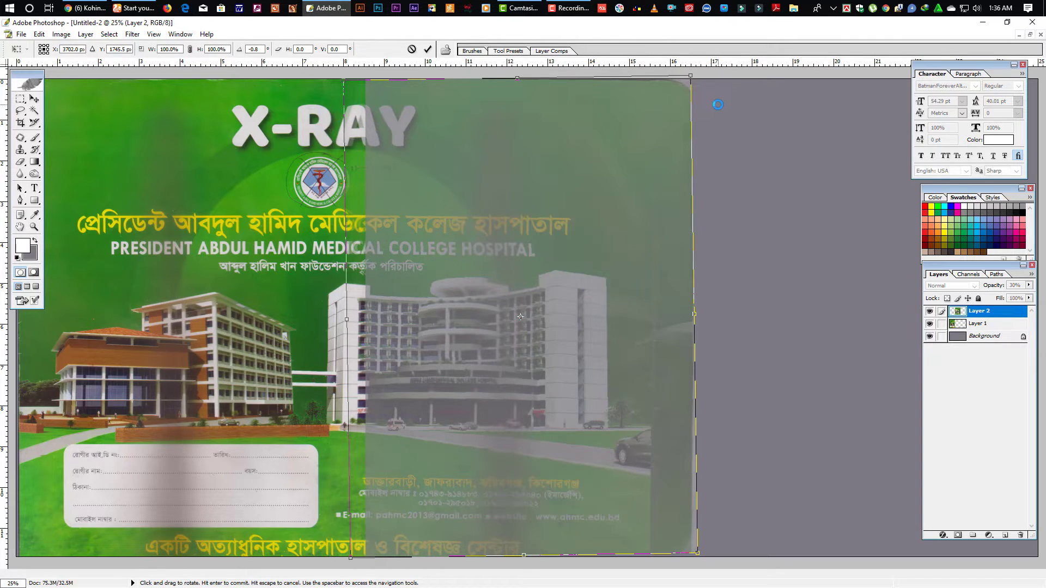
Increase the rotation to -1.5°, nudge it left and up, and commit the transform
{"action": "left_click_drag", "start_coordinate": [718, 105], "coordinate": [716, 105]}
{"action": "key", "text": "Left"}
{"action": "key", "text": "Left"}
{"action": "key", "text": "Left"}
{"action": "key", "text": "Left"}
{"action": "key", "text": "Left"}
{"action": "key", "text": "Left"}
{"action": "key", "text": "Left"}
{"action": "key", "text": "Left"}
{"action": "key", "text": "Left"}
{"action": "key", "text": "Left"}
{"action": "key", "text": "Left"}
{"action": "key", "text": "Left"}
{"action": "key", "text": "Left"}
{"action": "key", "text": "Left"}
{"action": "key", "text": "Left"}
{"action": "key", "text": "Left"}
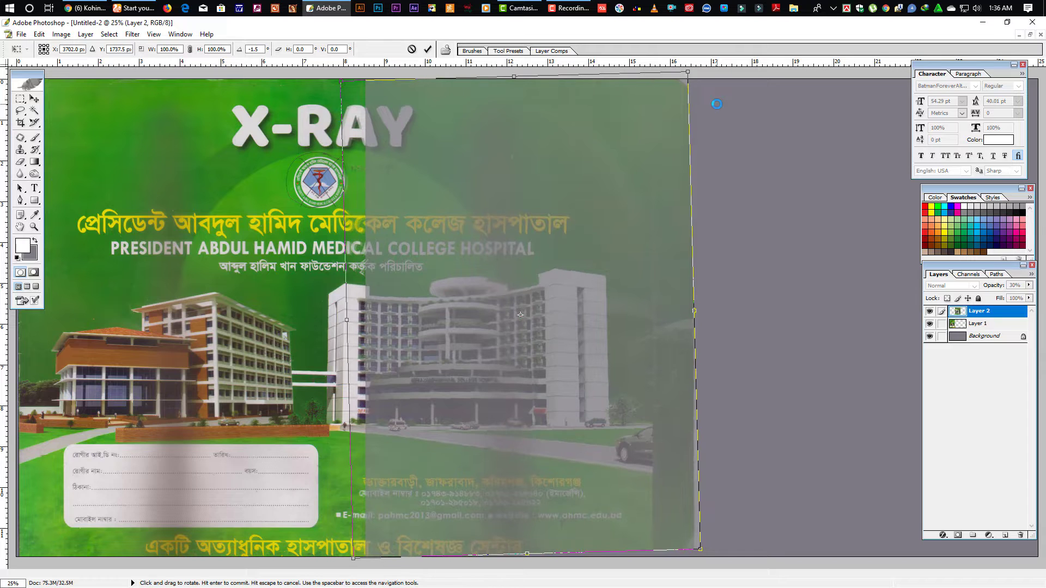
{"action": "key", "text": "Up"}
{"action": "key", "text": "Up"}
{"action": "key", "text": "Up"}
{"action": "key", "text": "Up"}
{"action": "key", "text": "Up"}
{"action": "key", "text": "Up"}
{"action": "key", "text": "Up"}
{"action": "key", "text": "Up"}
{"action": "key", "text": "Up"}
{"action": "key", "text": "Up"}
{"action": "key", "text": "Up"}
{"action": "key", "text": "Up"}
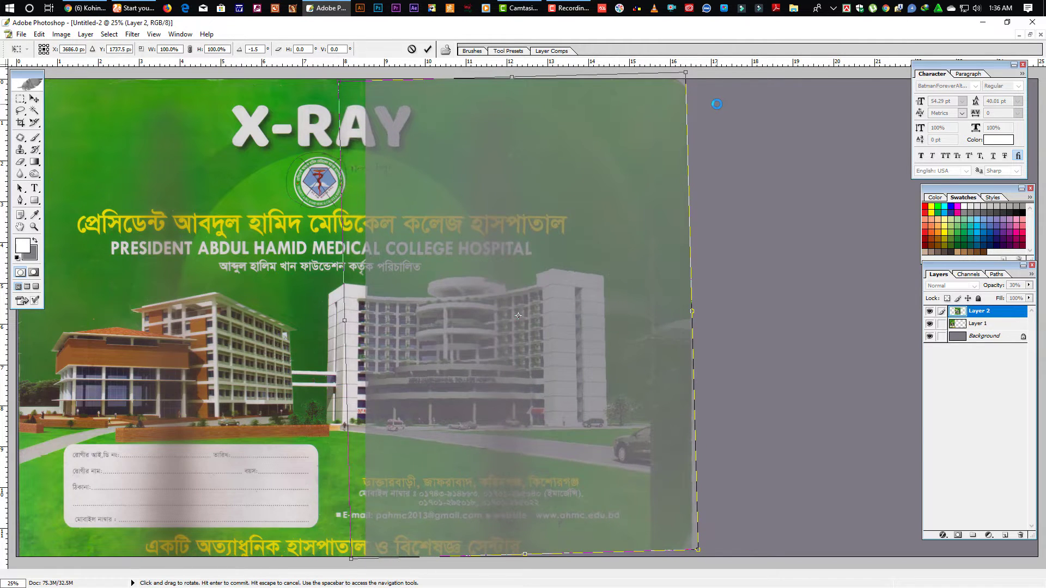
{"action": "key", "text": "Return"}
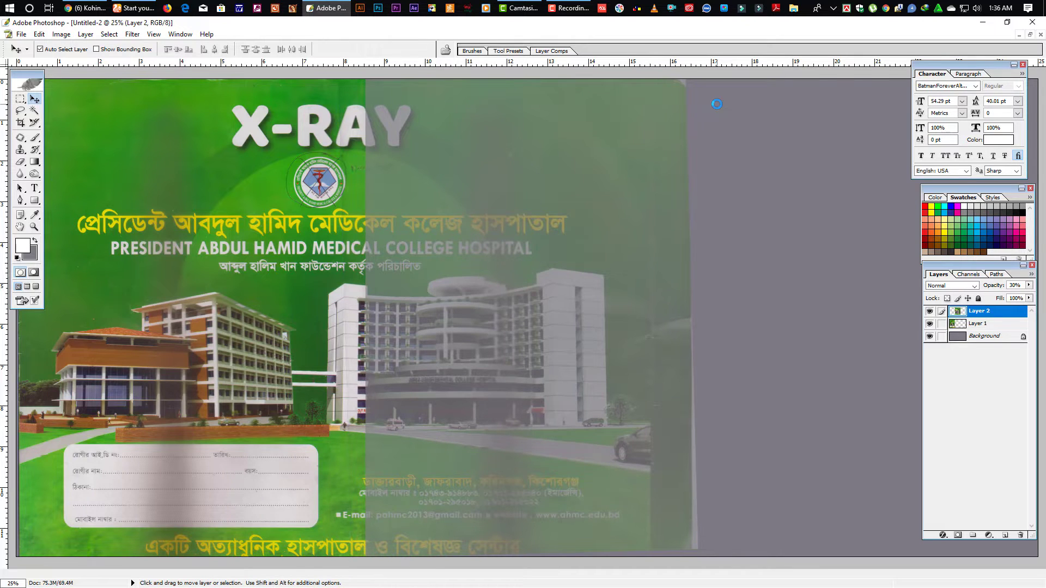
Restore Layer 2 to 100% opacity and erase a vertical seam strip with a 250 px eraser
{"action": "key", "text": "0"}
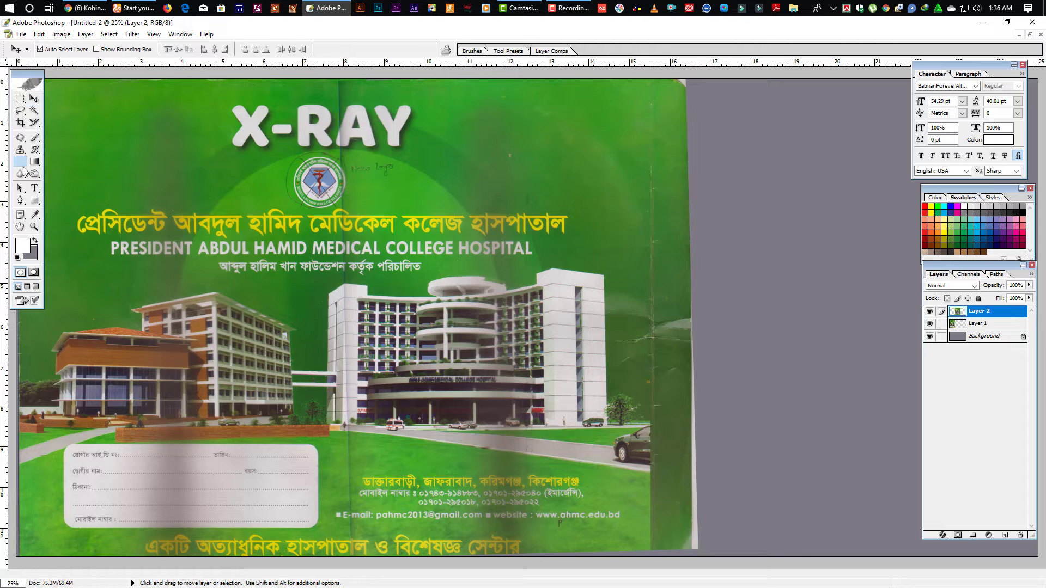
{"action": "left_click", "coordinate": [20, 162]}
{"action": "key", "text": "bracketleft"}
{"action": "key", "text": "bracketleft"}
{"action": "key", "text": "bracketleft"}
{"action": "key", "text": "bracketleft"}
{"action": "key", "text": "bracketleft"}
{"action": "key", "text": "bracketleft"}
{"action": "key", "text": "bracketleft"}
{"action": "key", "text": "bracketleft"}
{"action": "key", "text": "bracketleft"}
{"action": "key", "text": "bracketleft"}
{"action": "key", "text": "bracketleft"}
{"action": "key", "text": "bracketleft"}
{"action": "key", "text": "bracketleft"}
{"action": "key", "text": "bracketleft"}
{"action": "key", "text": "bracketleft"}
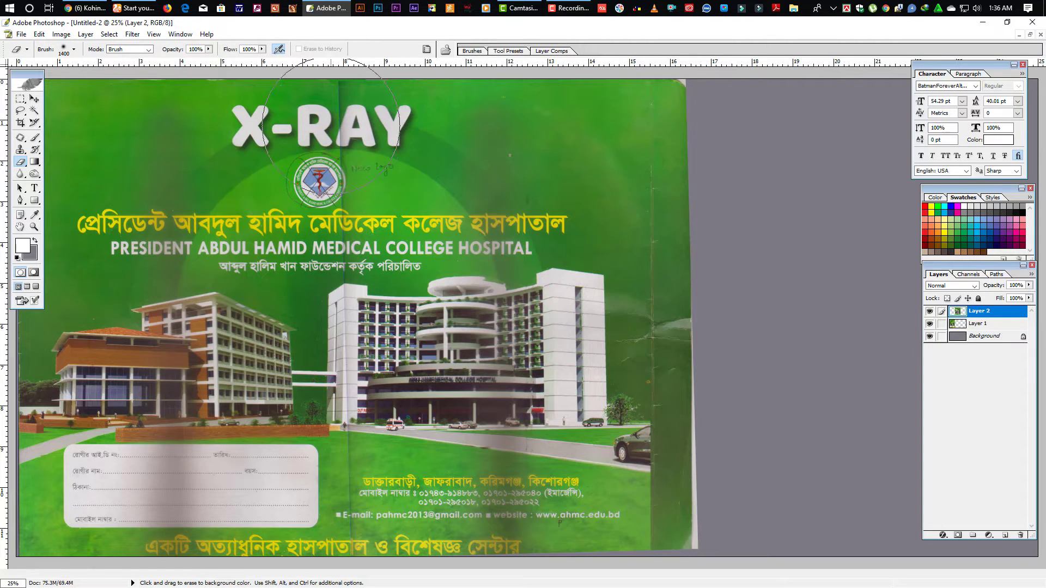
{"action": "key", "text": "bracketleft"}
{"action": "key", "text": "bracketleft"}
{"action": "key", "text": "bracketleft"}
{"action": "key", "text": "bracketleft"}
{"action": "key", "text": "bracketleft"}
{"action": "key", "text": "bracketleft"}
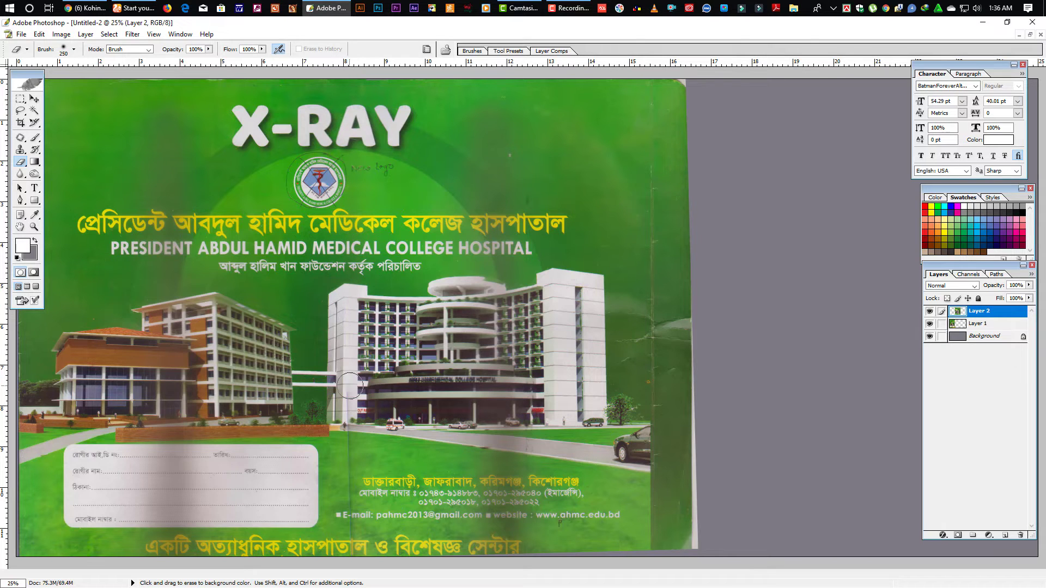
{"action": "left_click", "coordinate": [350, 550], "text": "shift"}
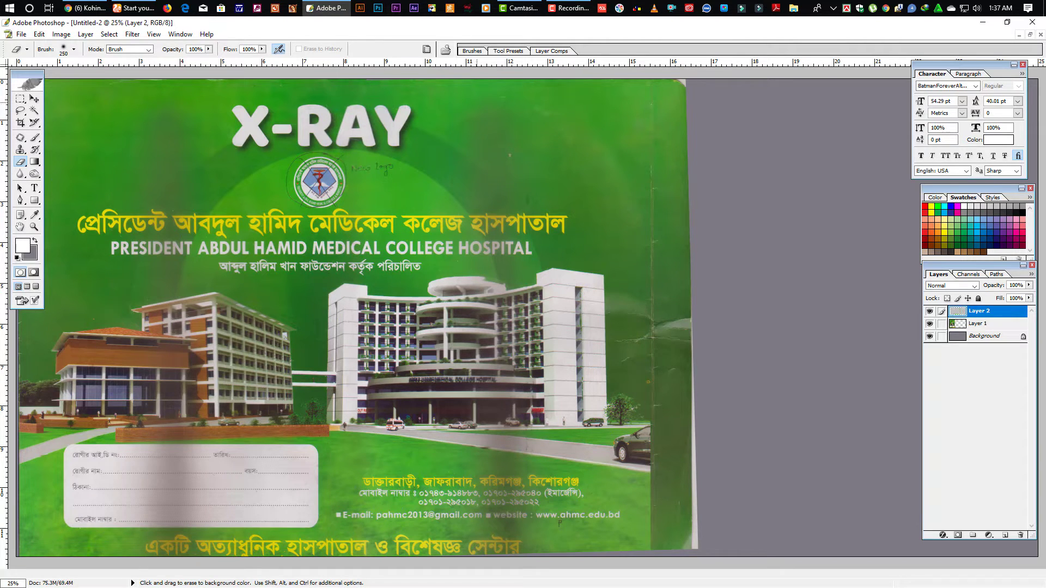
{"action": "key", "text": "ctrl+alt+space"}
{"action": "left_click", "coordinate": [446, 316], "text": "ctrl+alt"}
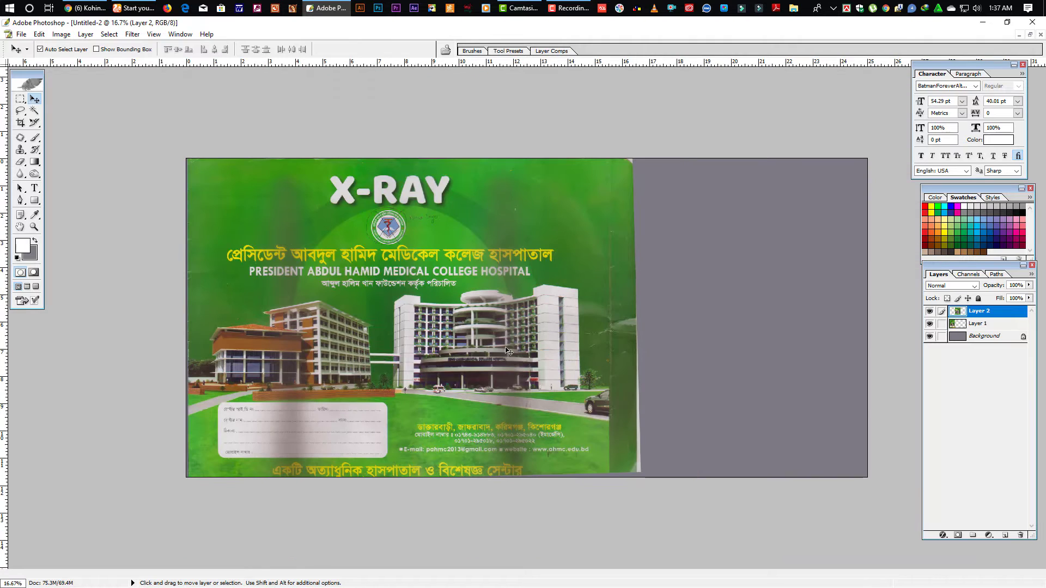
Merge Layer 2 down, select the cover's outline, crop the canvas to it, and open Save As
{"action": "key", "text": "ctrl+e"}
{"action": "key", "text": "m"}
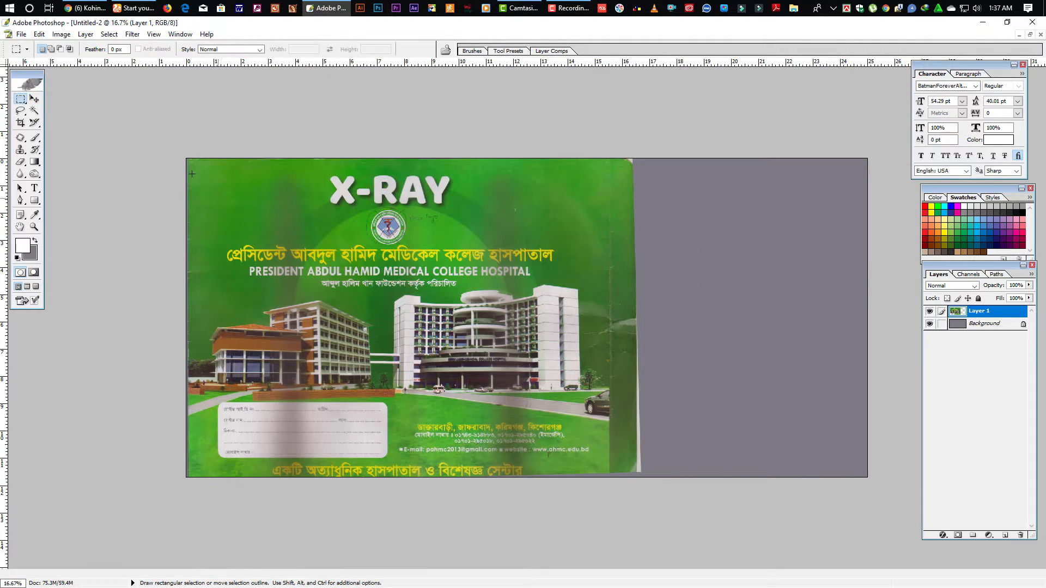
{"action": "left_click", "coordinate": [637, 519]}
{"action": "key", "text": "ctrl+z"}
{"action": "key", "text": "alt+i"}
{"action": "key", "text": "p"}
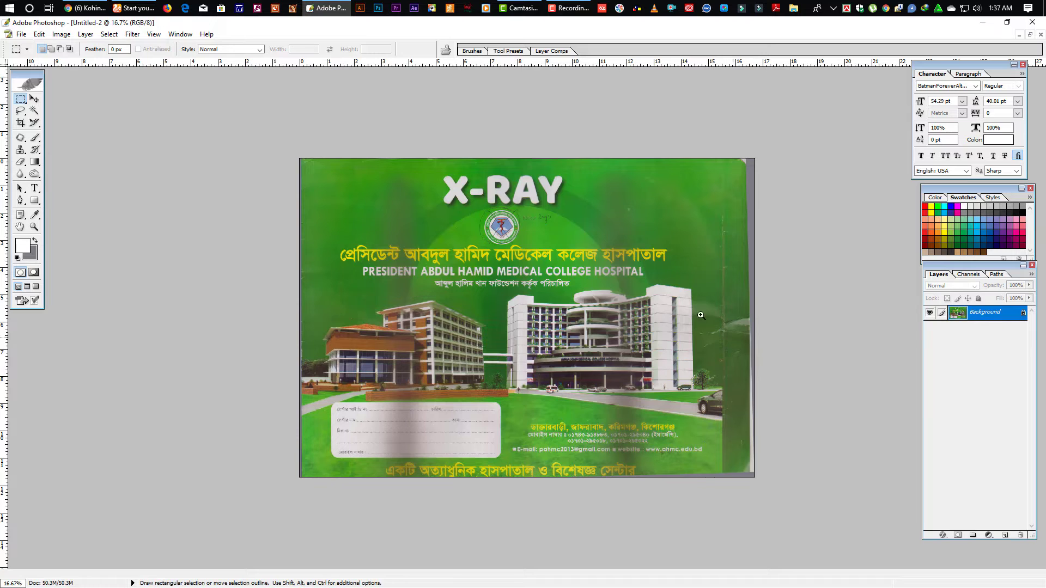
{"action": "key", "text": "ctrl+shift+s"}
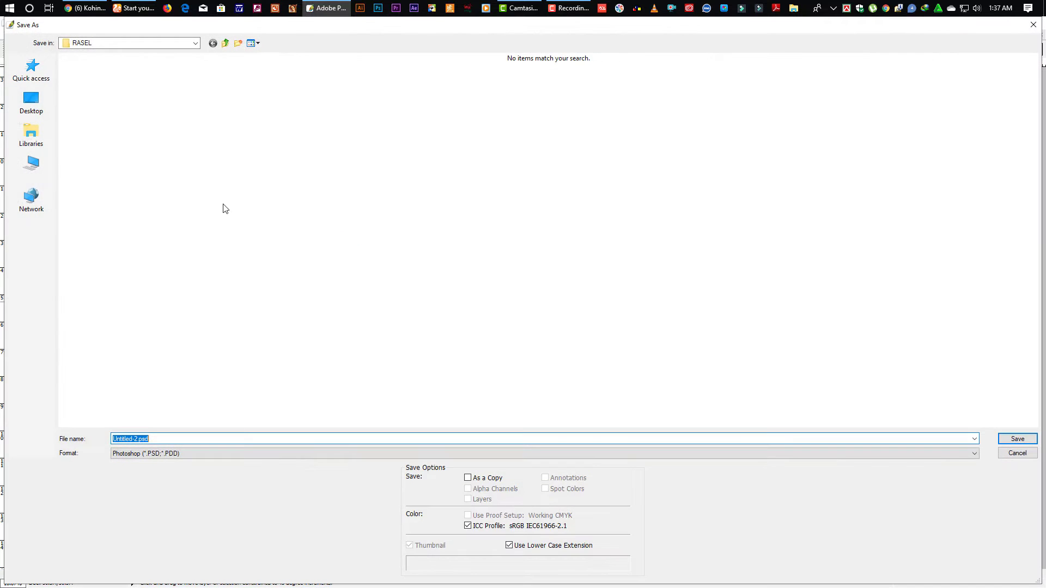
Save to the Desktop as JPEG 'File 1.jpg' at maximum quality 12
{"action": "left_click", "coordinate": [26, 111]}
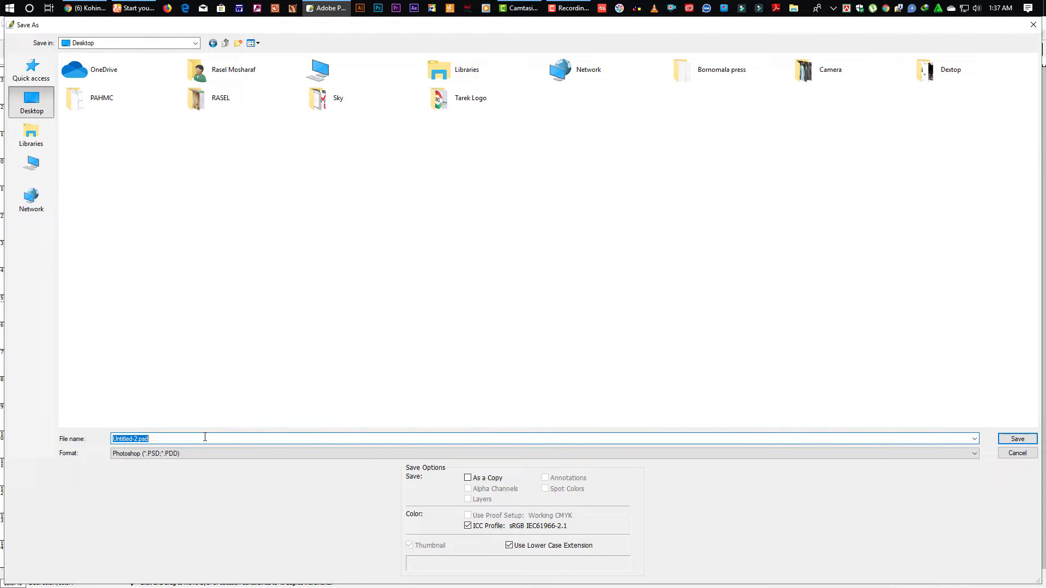
{"action": "left_click", "coordinate": [185, 455]}
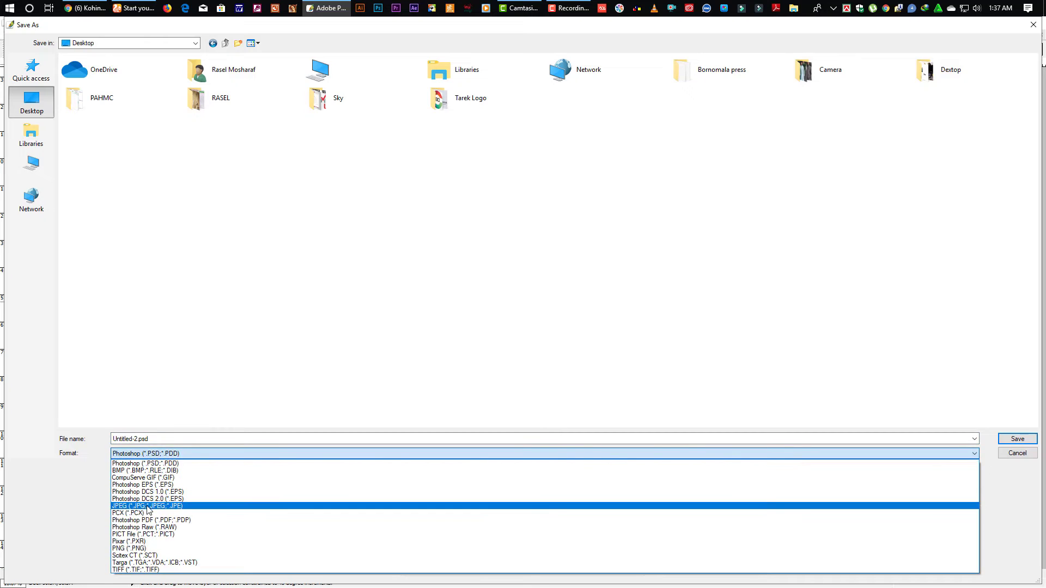
{"action": "left_click", "coordinate": [147, 501]}
{"action": "double_click", "coordinate": [168, 439]}
{"action": "type", "text": "File 1"}
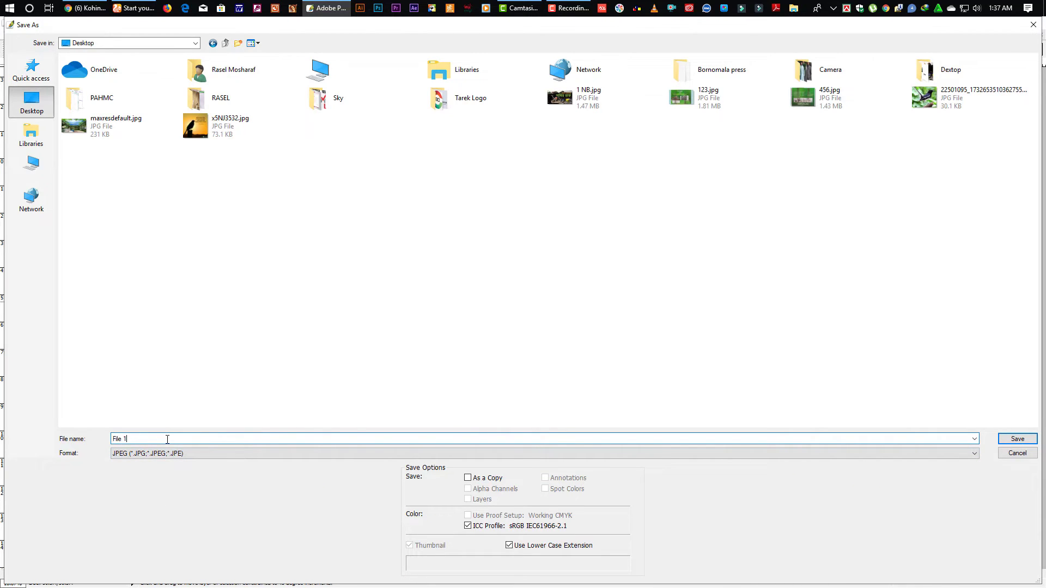
{"action": "key", "text": "Return"}
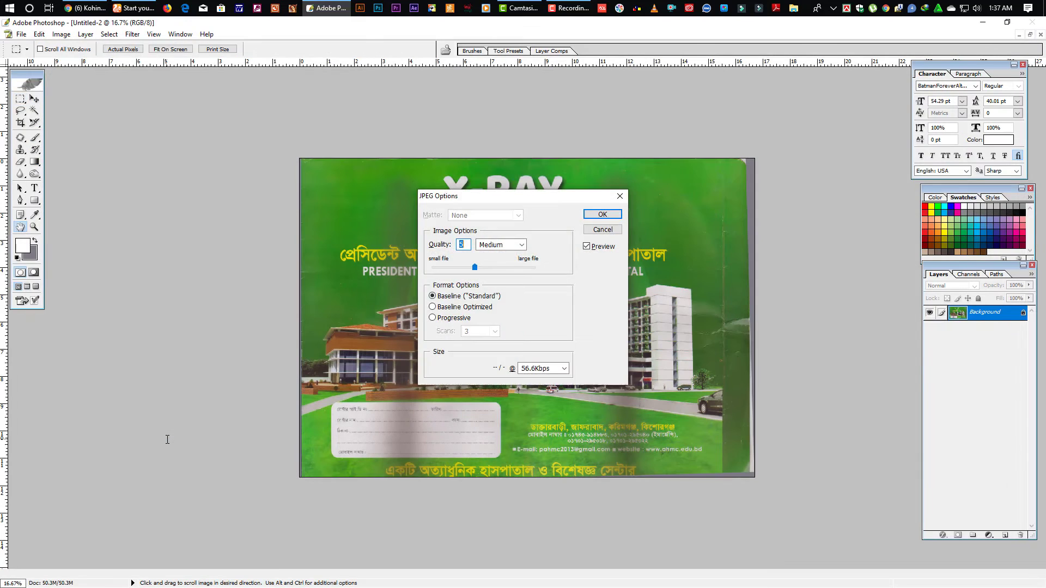
{"action": "type", "text": "12"}
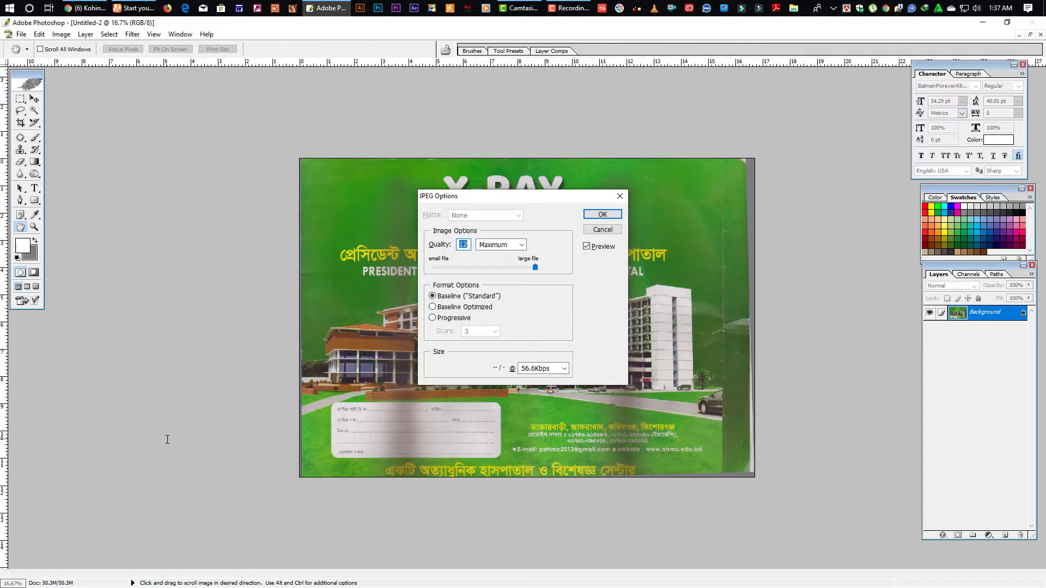
{"action": "key", "text": "Return"}
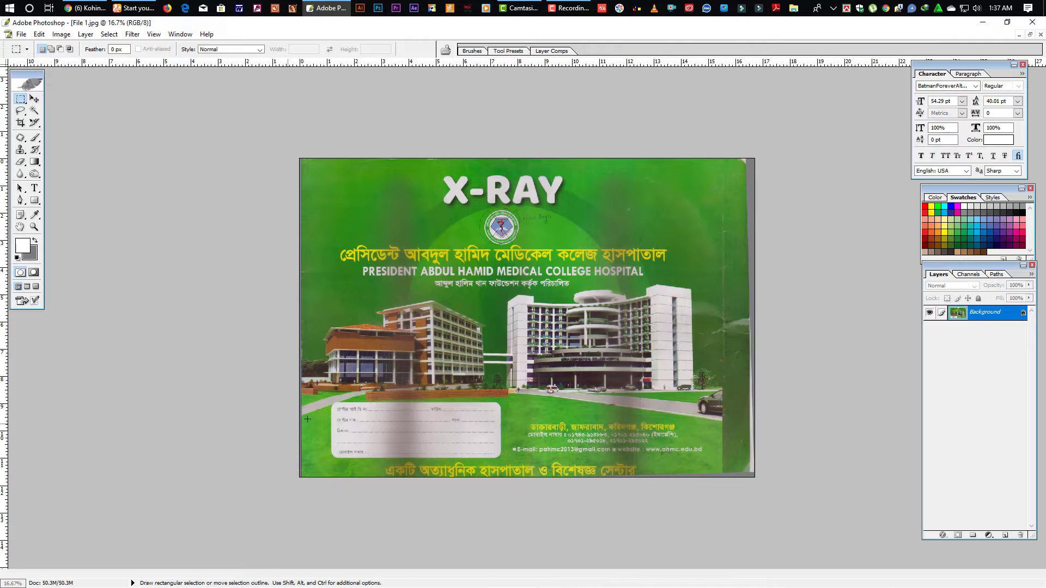
Confirm the JPEG save, zoom to 25% to check the cover, then close File 1.jpg
{"action": "key", "text": "v"}
{"action": "key", "text": "ctrl+space"}
{"action": "left_click", "coordinate": [568, 365]}
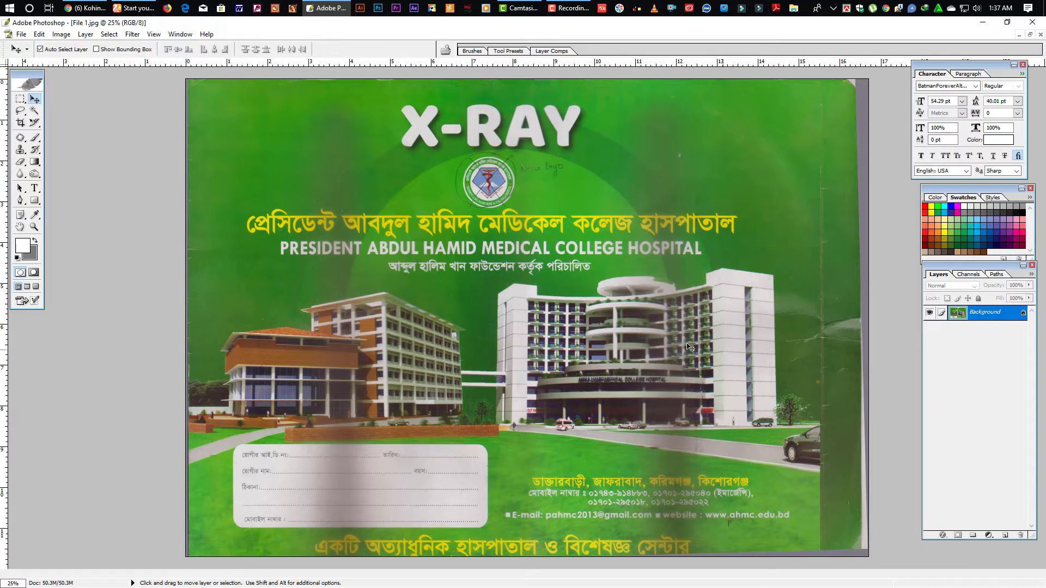
{"action": "key", "text": "ctrl+w"}
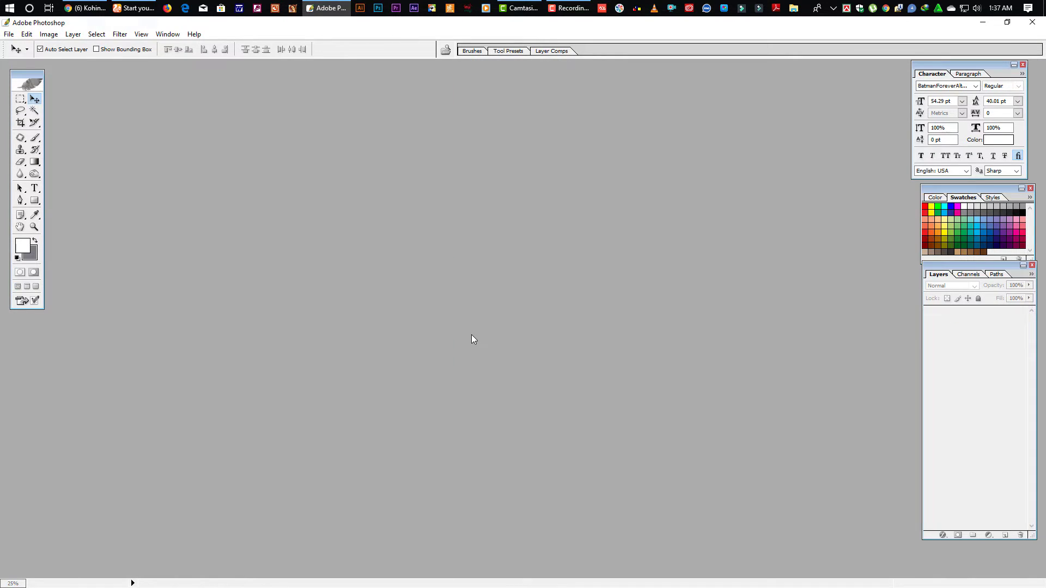
Quit the old Photoshop and launch Photoshop CC from the dock
{"action": "key", "text": "ctrl+q"}
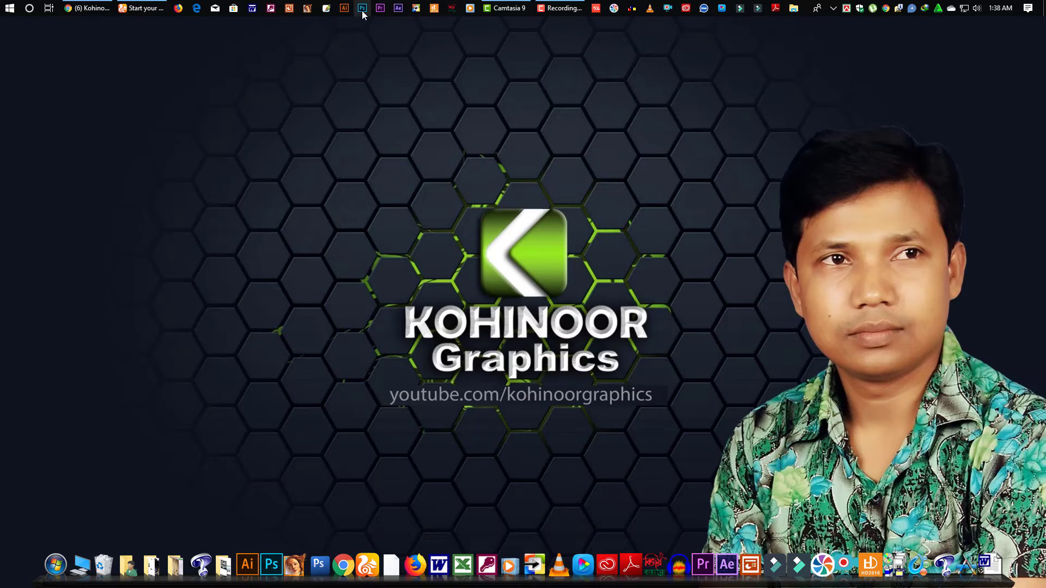
{"action": "left_click", "coordinate": [274, 557]}
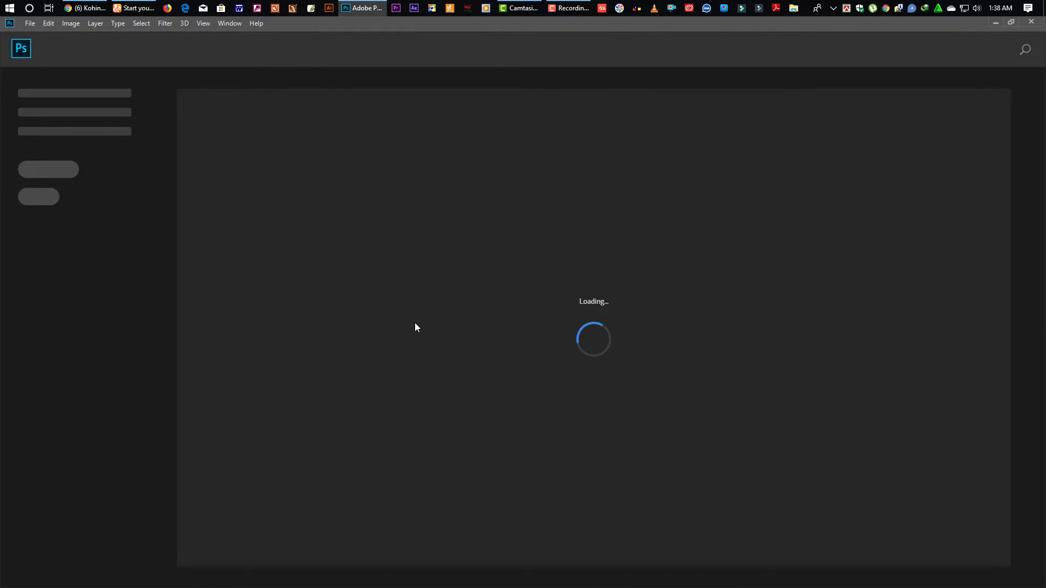
Get past the home screen and open File > Import > WIA Support
{"action": "left_click", "coordinate": [29, 58]}
{"action": "left_click", "coordinate": [30, 24]}
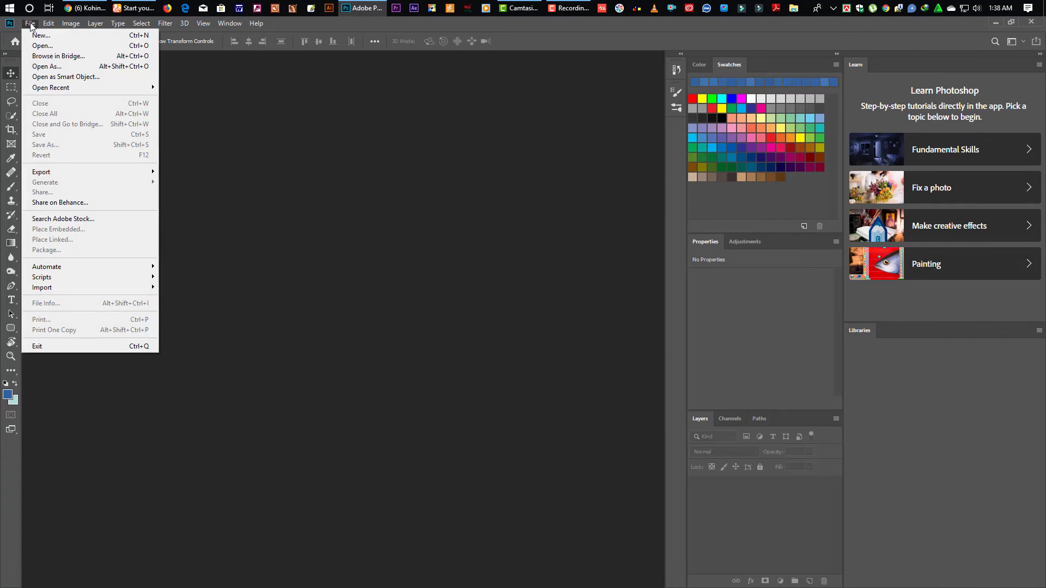
{"action": "mouse_move", "coordinate": [103, 287]}
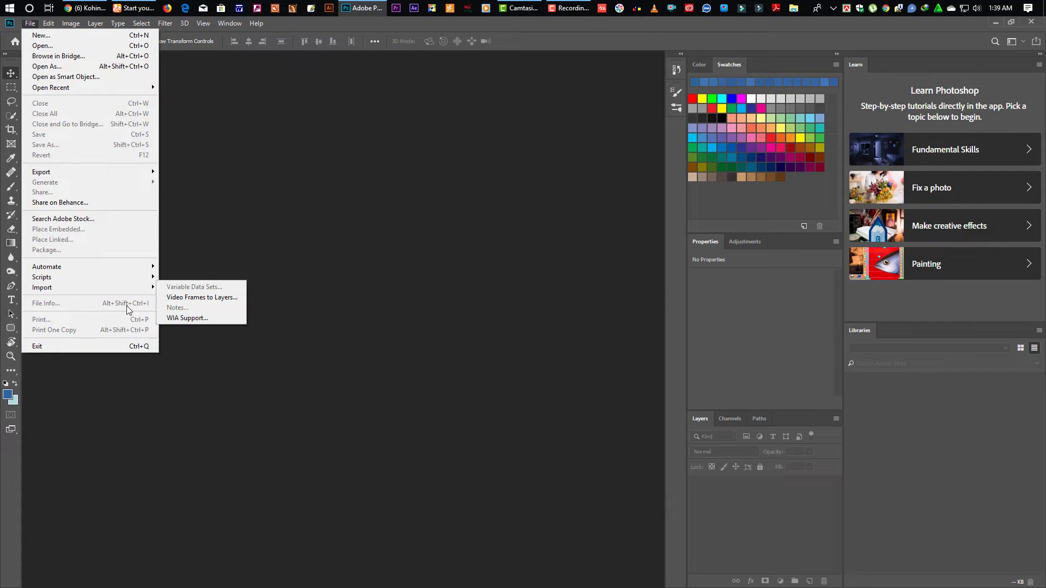
{"action": "left_click", "coordinate": [182, 318]}
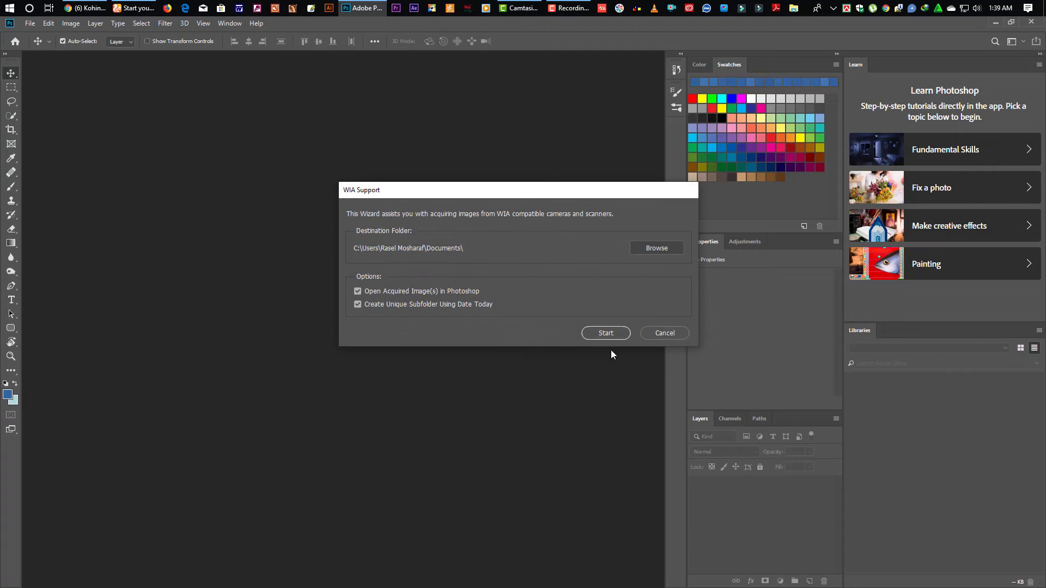
Scan the first cover half on the CanoScan LiDE 120, then preview the second half
{"action": "left_click", "coordinate": [605, 333]}
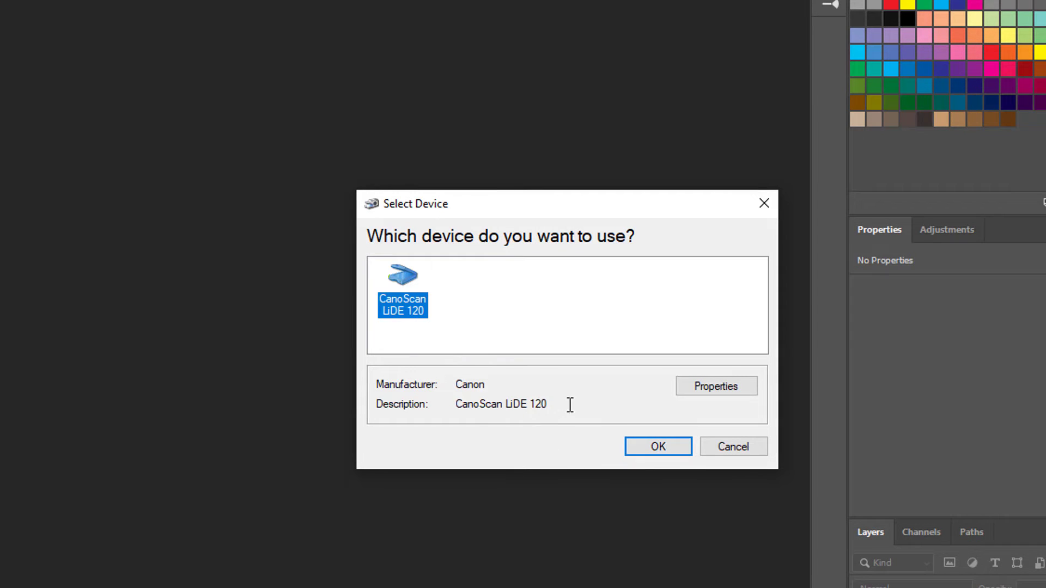
{"action": "left_click", "coordinate": [664, 450]}
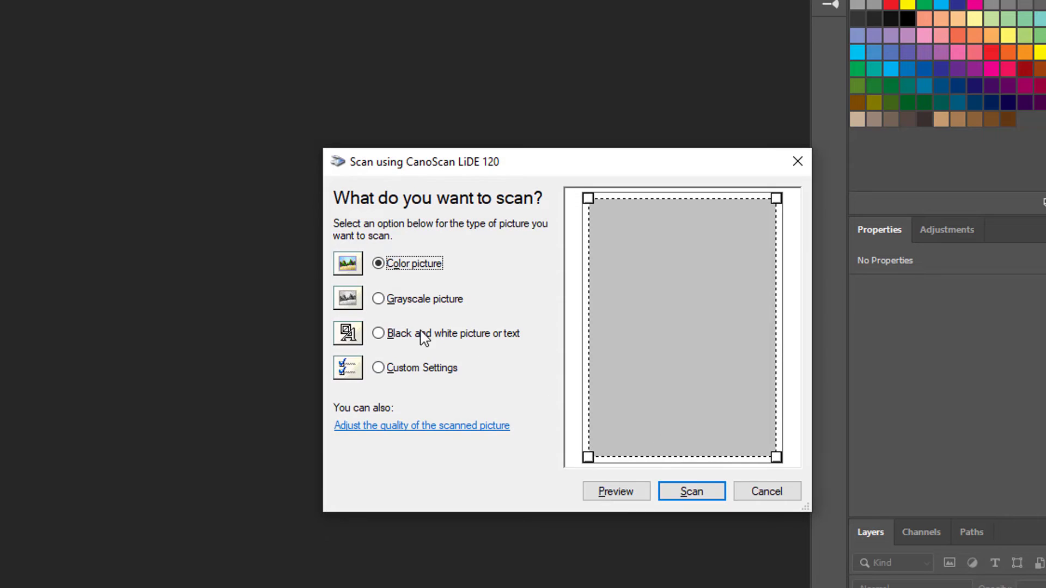
{"action": "left_click", "coordinate": [461, 431]}
{"action": "left_click", "coordinate": [631, 494]}
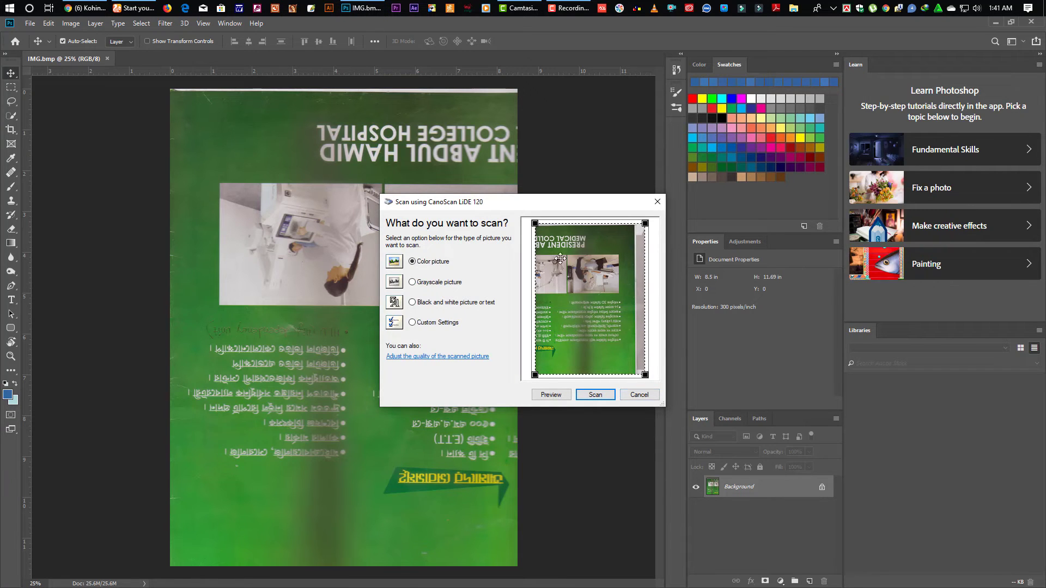
Set the scan resolution to 300 DPI and scan the second half into IMG.bmp
{"action": "left_click", "coordinate": [475, 356]}
{"action": "double_click", "coordinate": [420, 333]}
{"action": "type", "text": "300"}
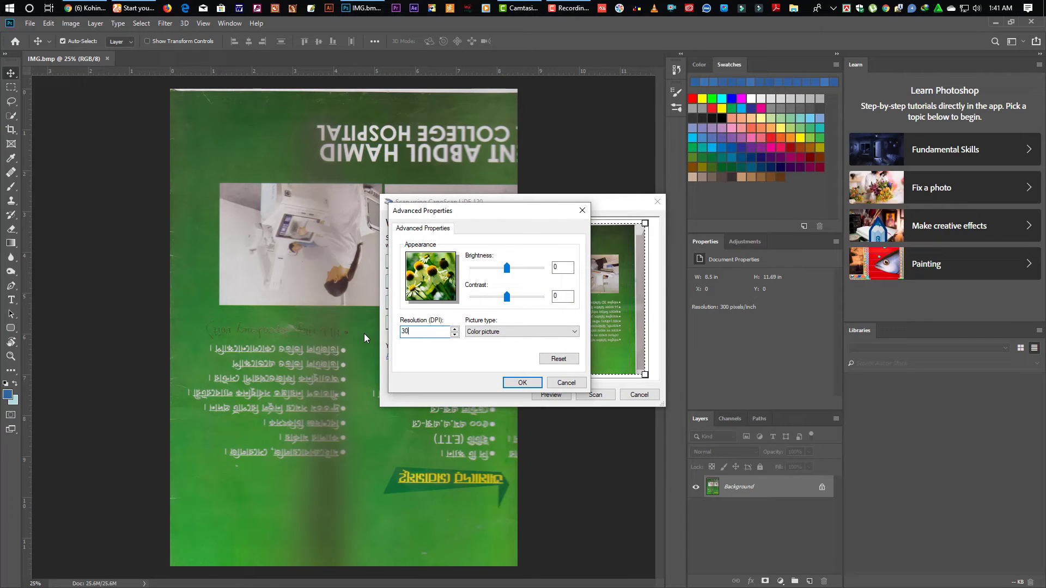
{"action": "left_click", "coordinate": [517, 381]}
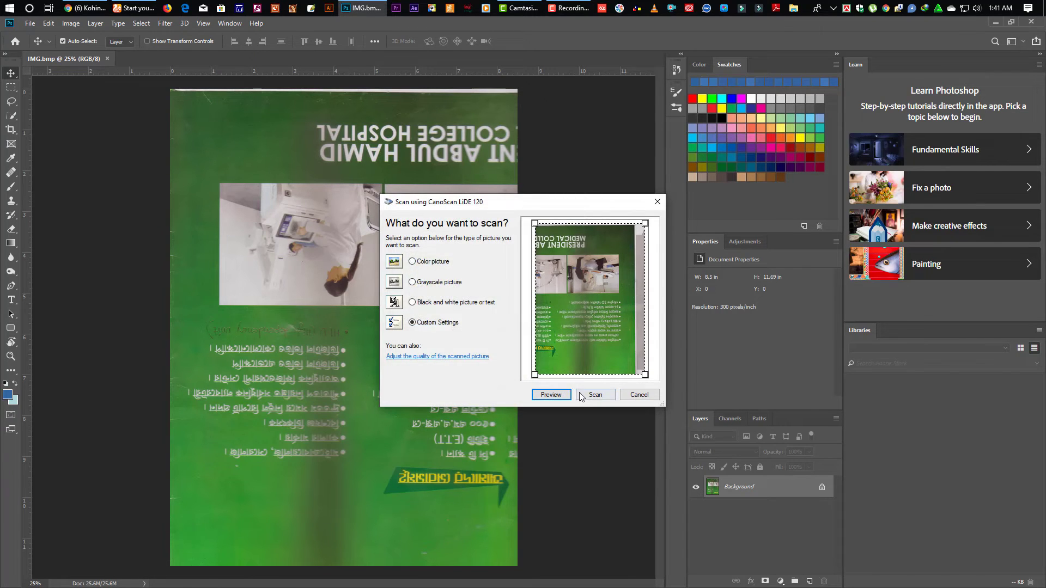
{"action": "left_click", "coordinate": [582, 395]}
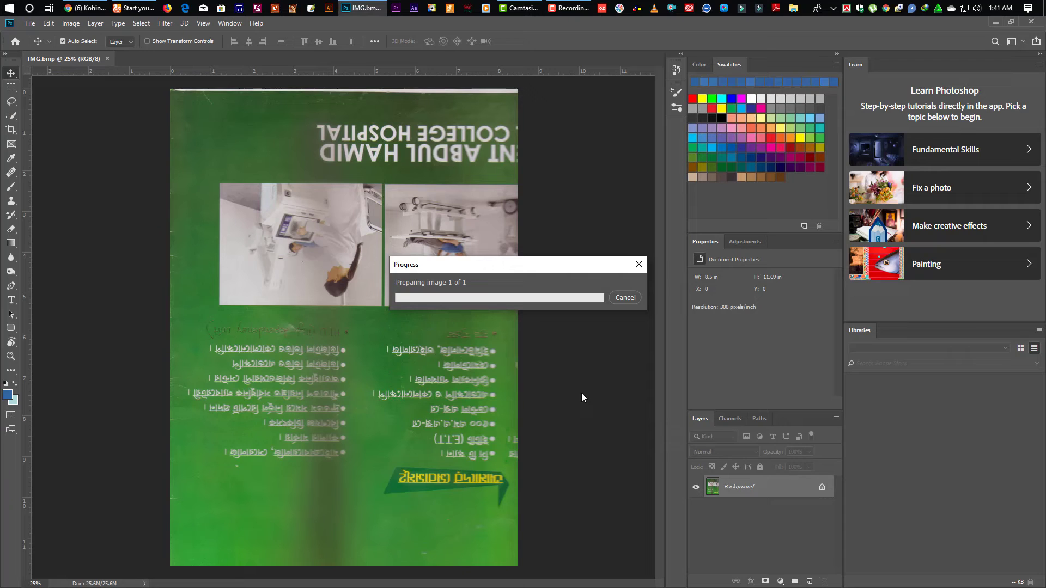
{"action": "key", "text": "ctrl+BackSpace"}
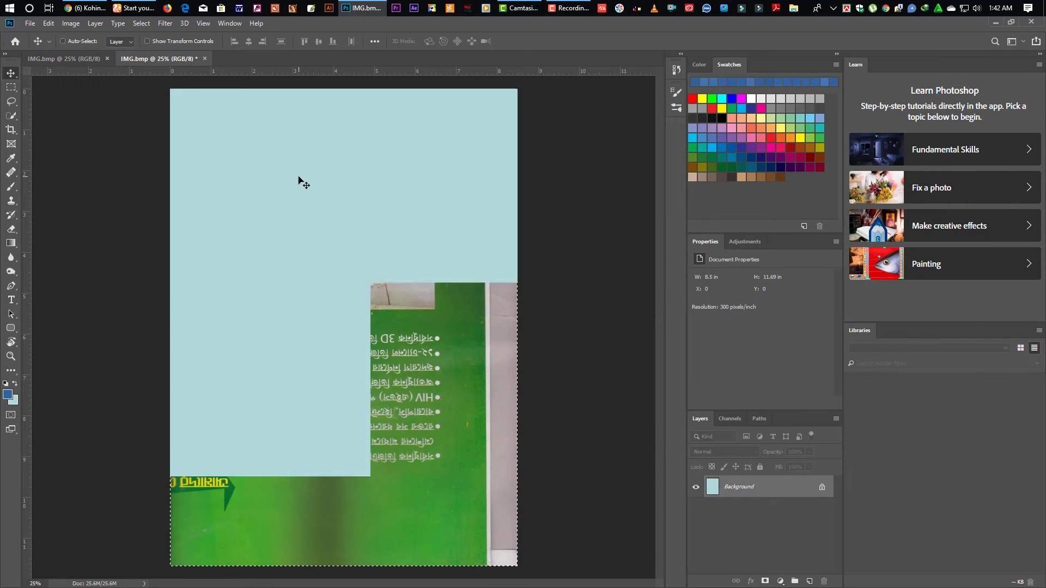
Widen the first IMG.bmp's canvas to 22 inches in Canvas Size
{"action": "left_click", "coordinate": [83, 60]}
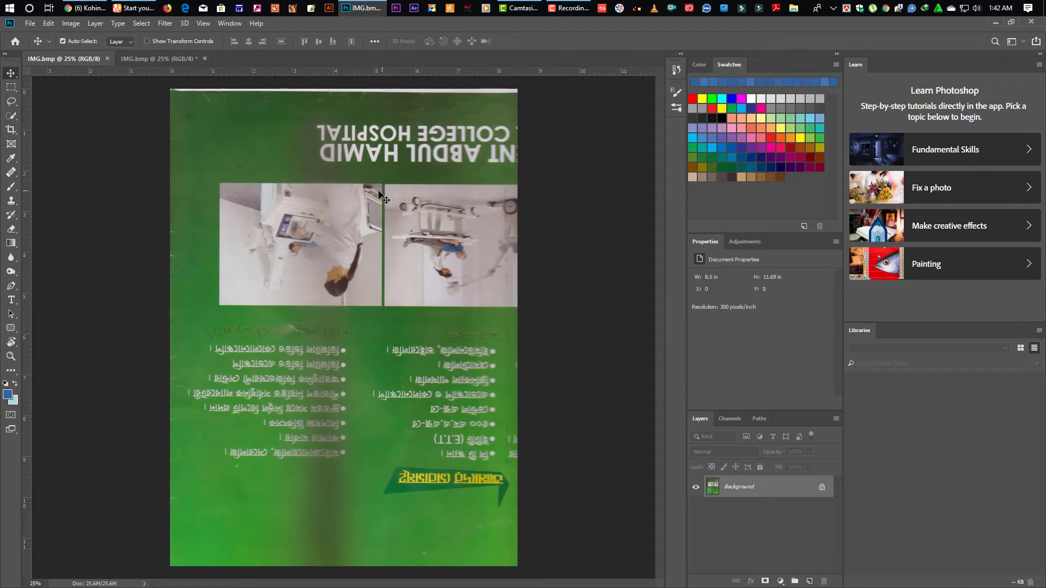
{"action": "left_click", "coordinate": [49, 23]}
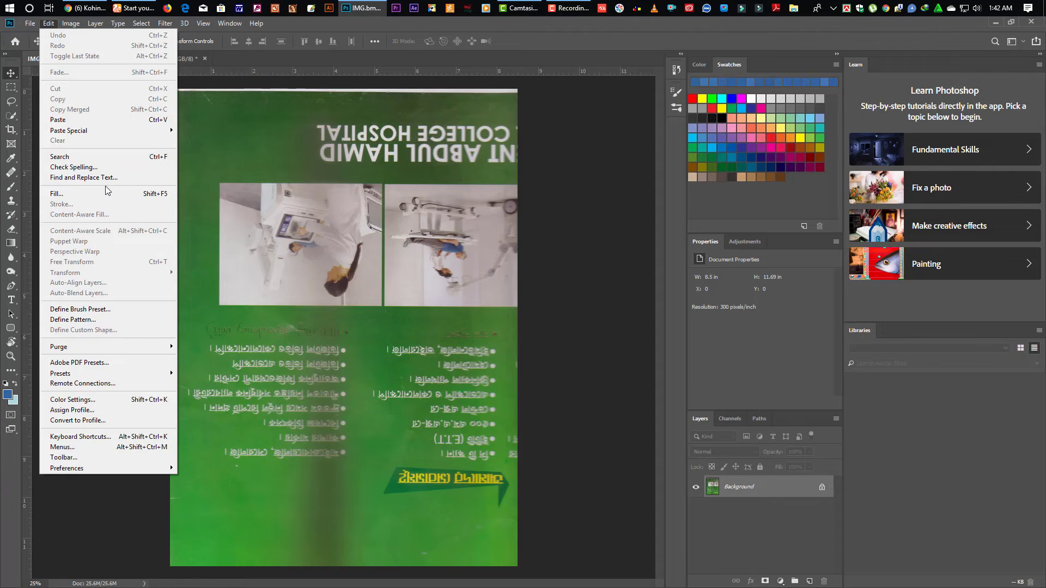
{"action": "mouse_move", "coordinate": [73, 26]}
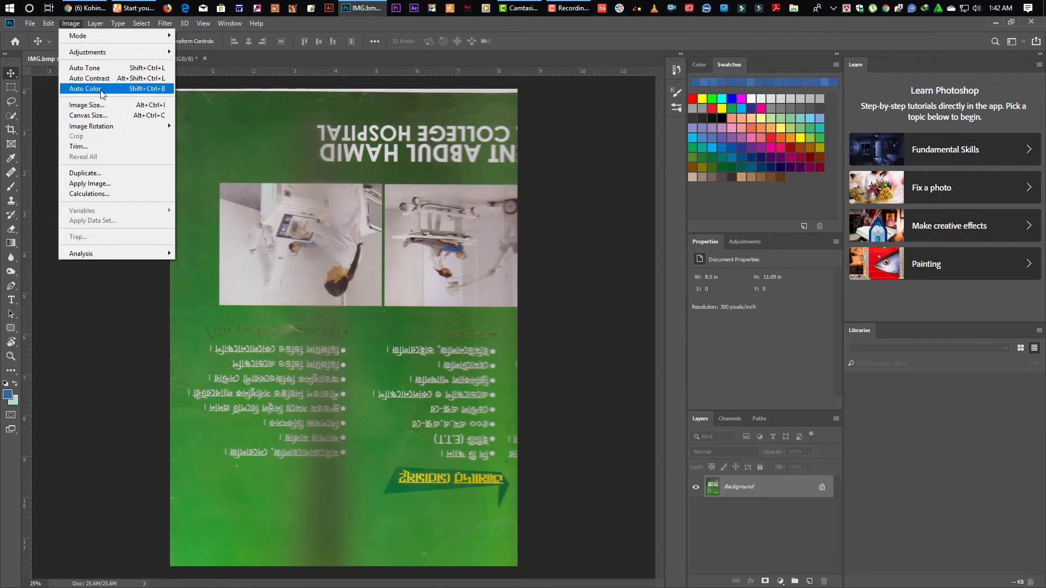
{"action": "left_click", "coordinate": [87, 115]}
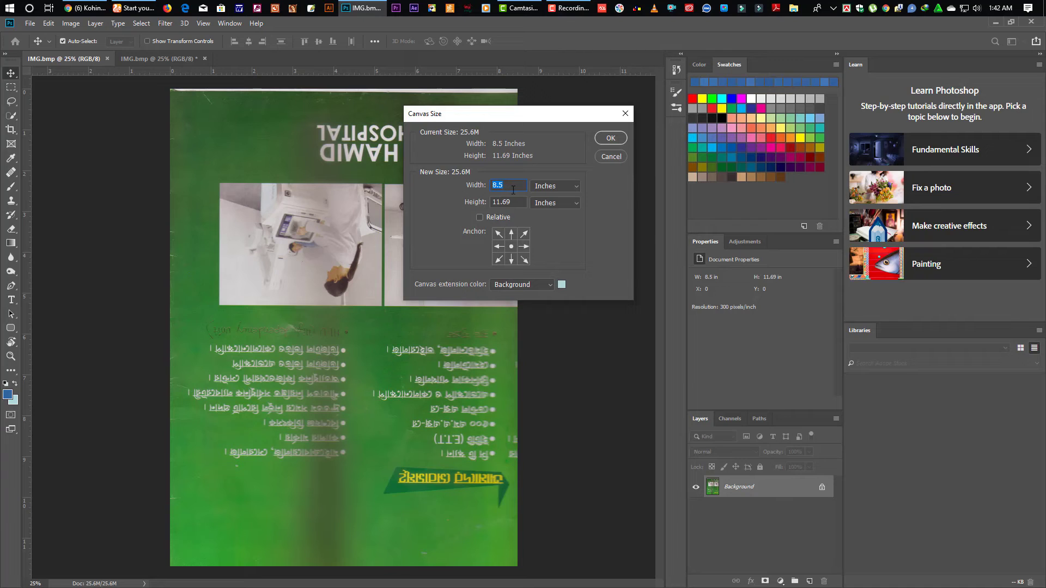
{"action": "type", "text": "25"}
{"action": "key", "text": "BackSpace"}
{"action": "type", "text": "2"}
{"action": "key", "text": "Return"}
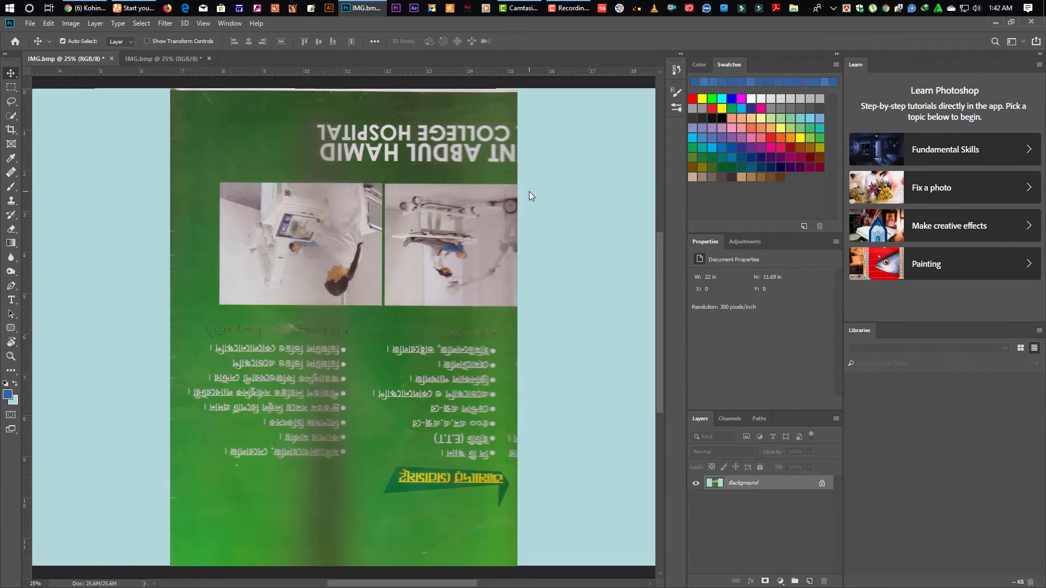
Copy the scan onto a new Layer 1 with Ctrl+J
{"action": "scroll", "coordinate": [441, 293], "scroll_direction": "down", "scroll_amount": 2}
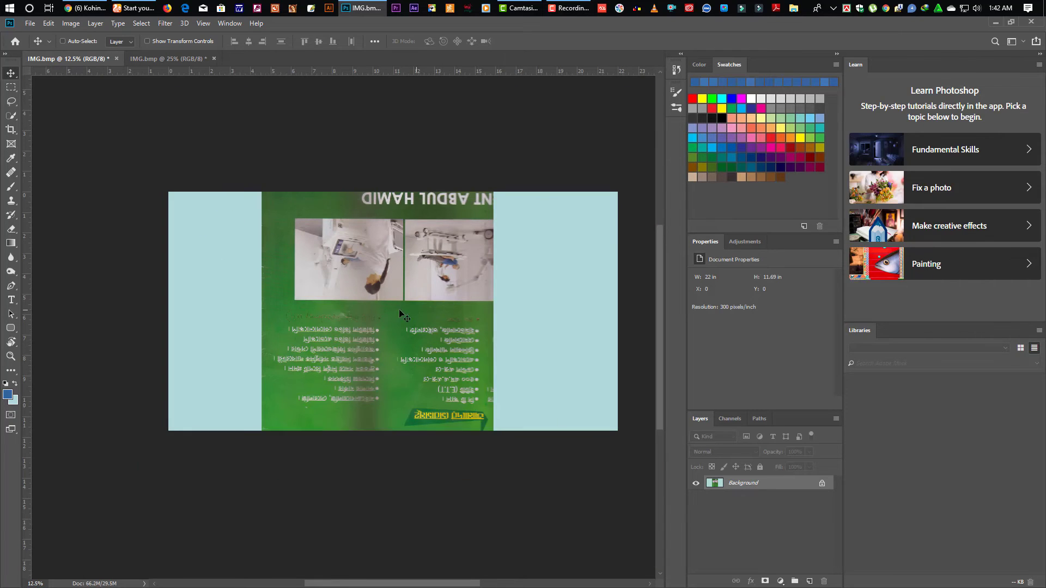
{"action": "key", "text": "ctrl"}
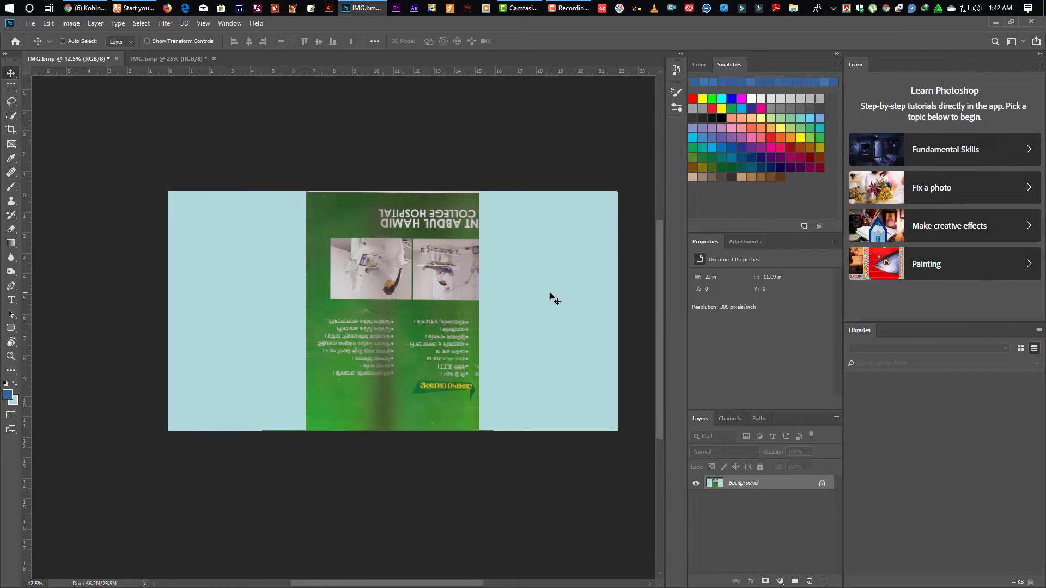
{"action": "key", "text": "ctrl+j"}
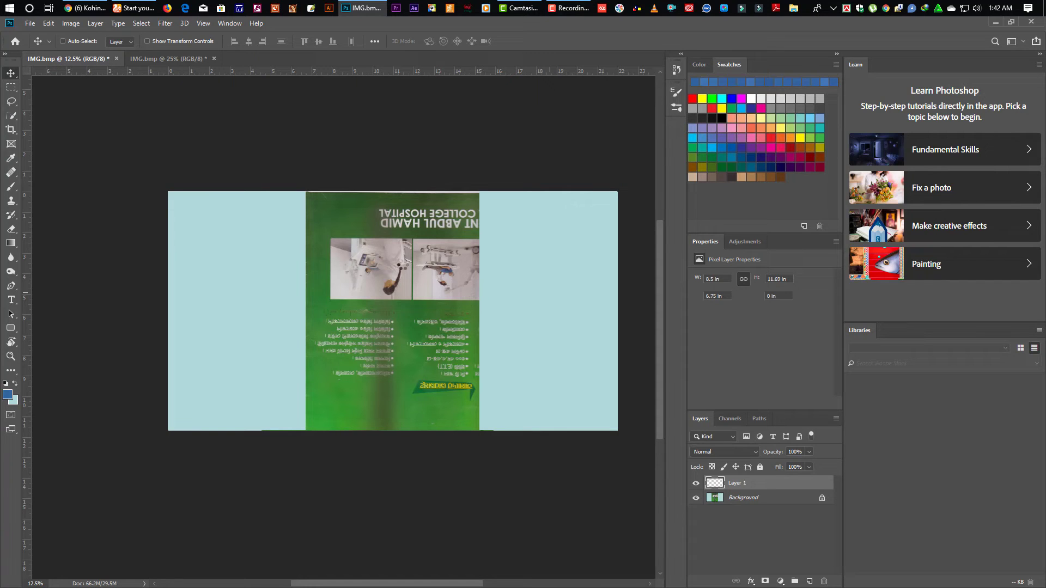
Paste the second half and move it to the right side of the canvas
{"action": "key", "text": "ctrl+v"}
{"action": "left_click_drag", "start_coordinate": [407, 270], "coordinate": [499, 280]}
{"action": "left_click", "coordinate": [717, 500]}
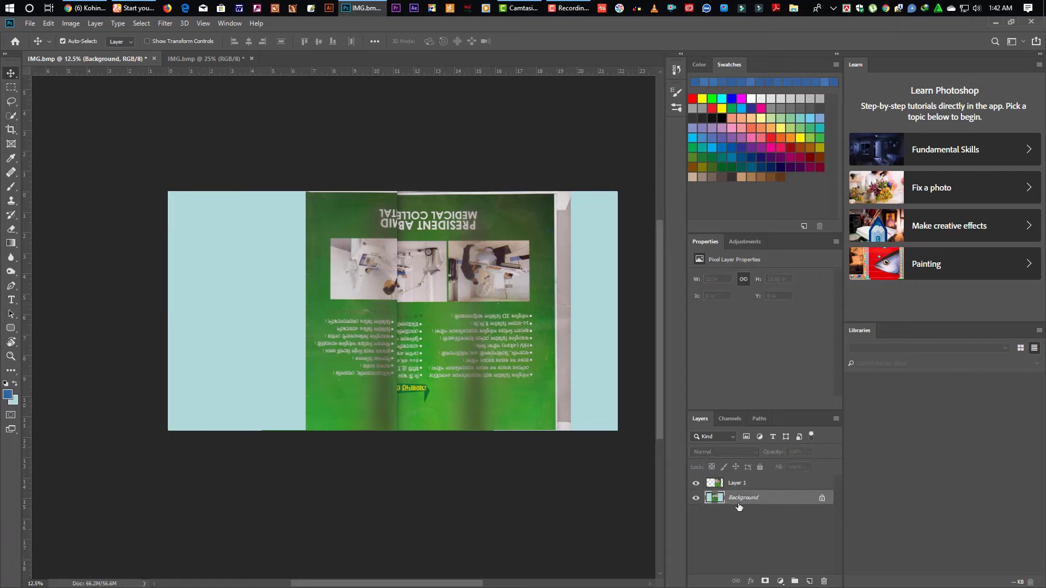
{"action": "left_click_drag", "start_coordinate": [441, 334], "coordinate": [535, 326]}
Cut the first half from the Background and paste it as Layer 2
{"action": "left_click", "coordinate": [717, 499]}
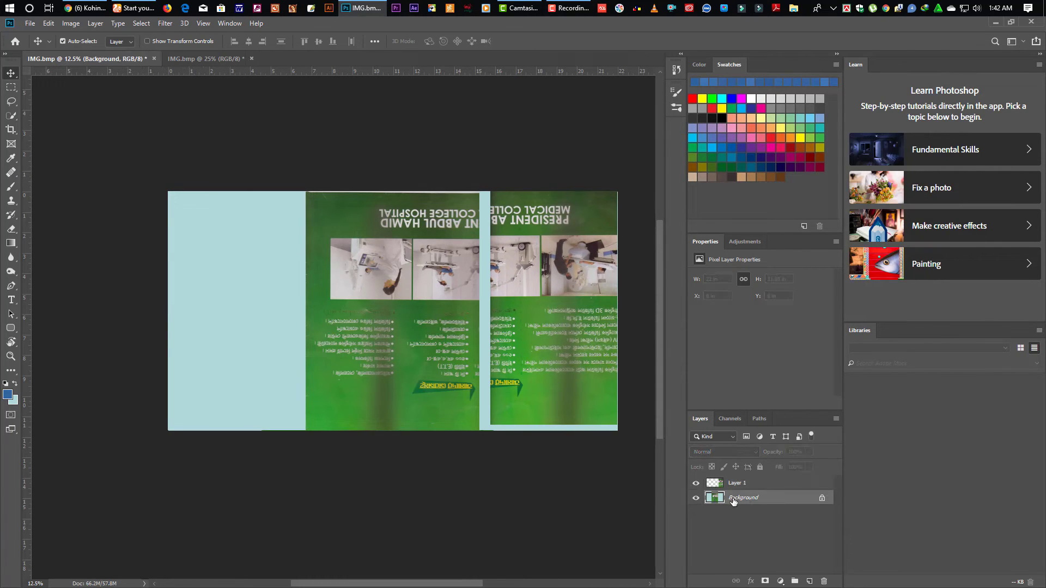
{"action": "left_click", "coordinate": [12, 88]}
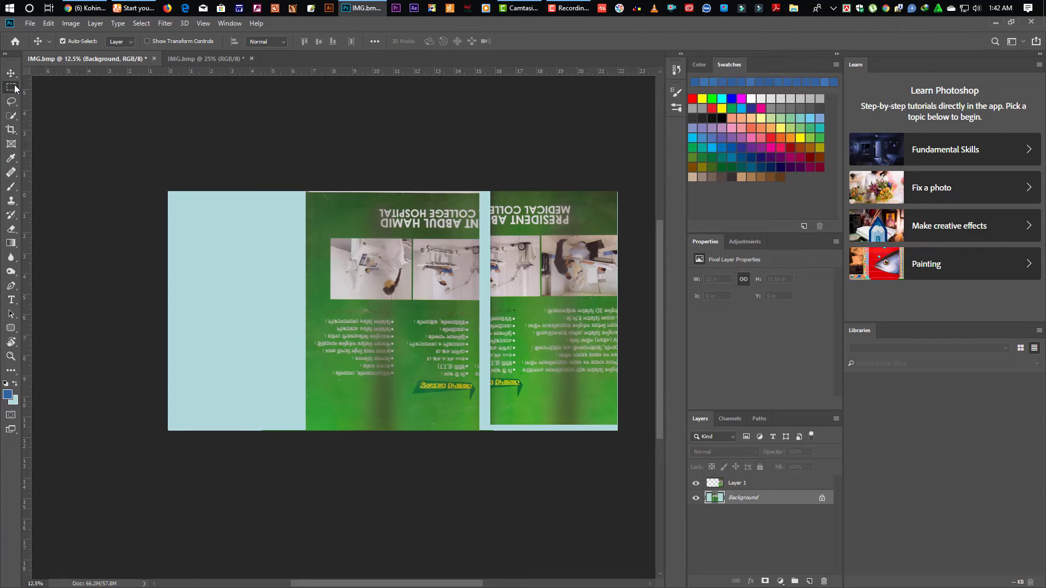
{"action": "left_click_drag", "start_coordinate": [303, 184], "coordinate": [480, 482]}
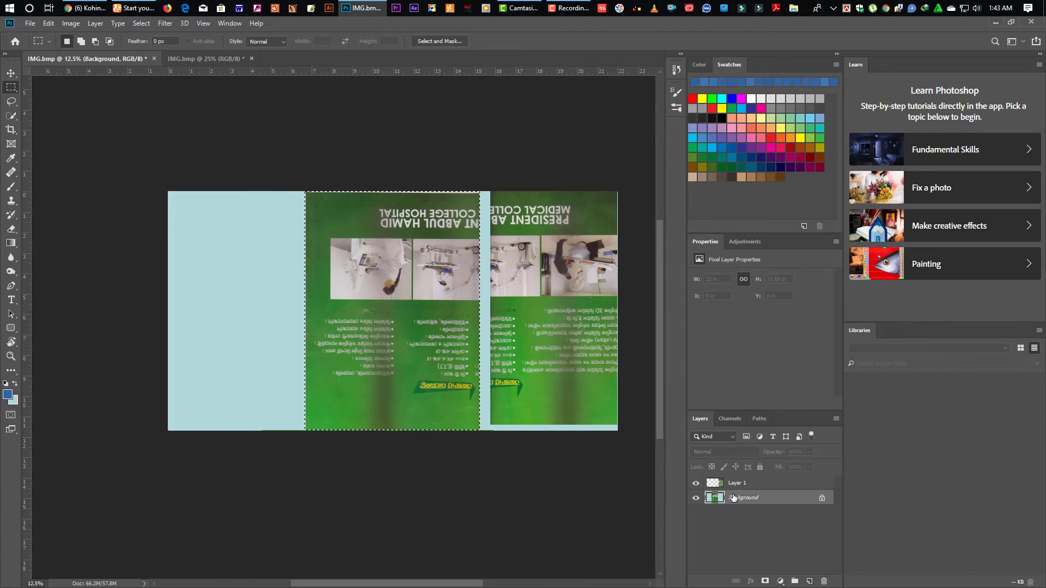
{"action": "key", "text": "ctrl+x"}
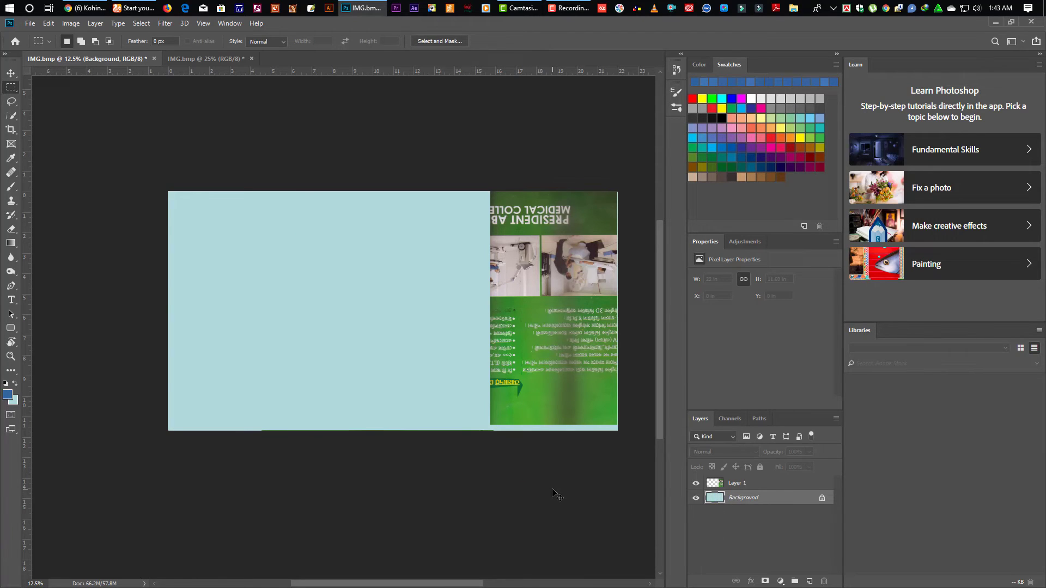
{"action": "key", "text": "v"}
{"action": "key", "text": "ctrl+v"}
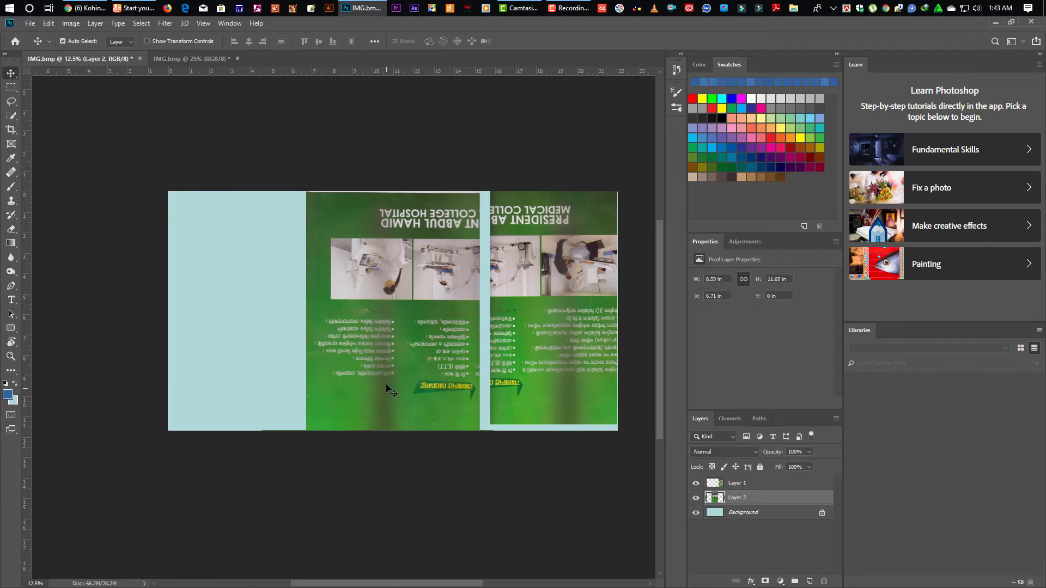
{"action": "left_click_drag", "start_coordinate": [392, 329], "coordinate": [244, 302]}
{"action": "left_click_drag", "start_coordinate": [535, 318], "coordinate": [389, 321]}
{"action": "left_click_drag", "start_coordinate": [363, 393], "coordinate": [226, 414]}
{"action": "left_click", "coordinate": [340, 426]}
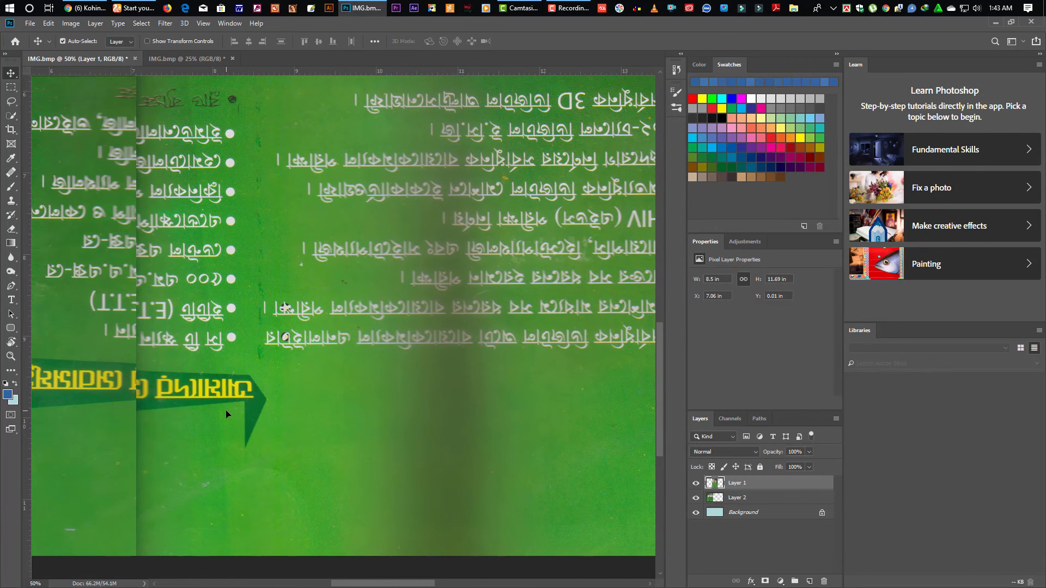
{"action": "key", "text": "5"}
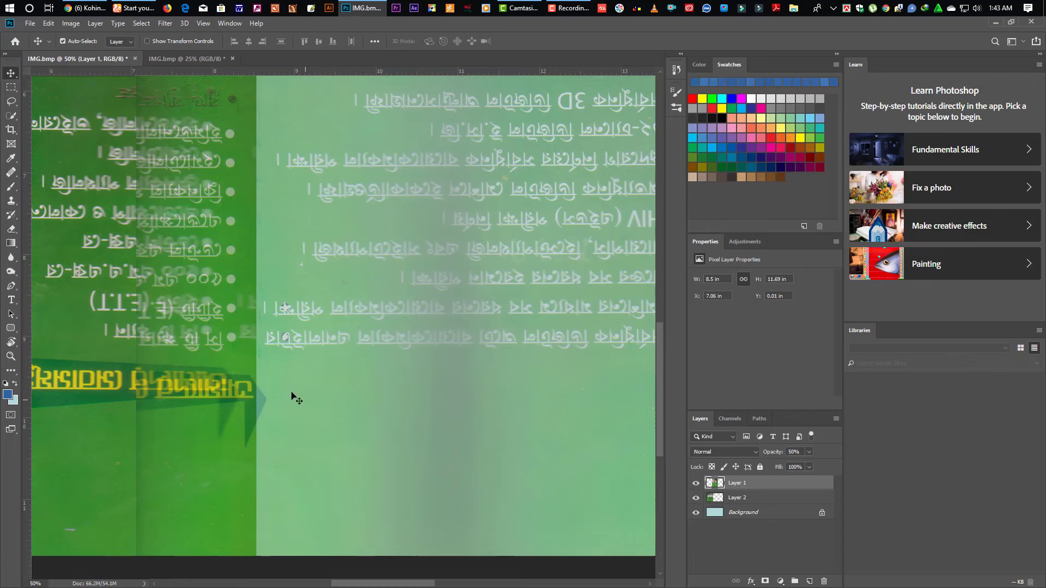
{"action": "left_click_drag", "start_coordinate": [291, 393], "coordinate": [272, 388]}
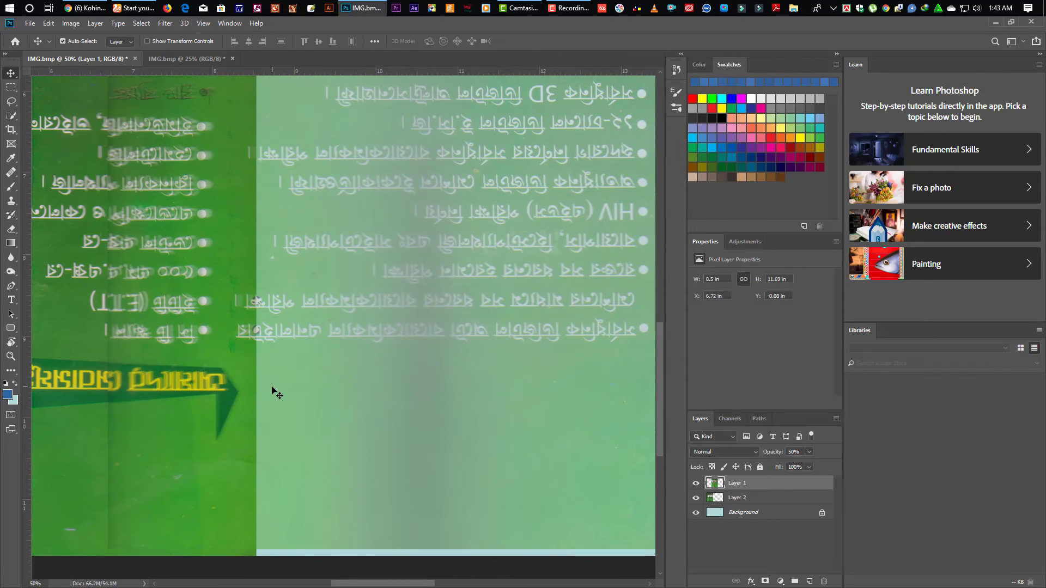
{"action": "key", "text": "Right"}
{"action": "key", "text": "Right"}
{"action": "key", "text": "Right"}
{"action": "key", "text": "Right"}
{"action": "key", "text": "Right"}
{"action": "key", "text": "Right"}
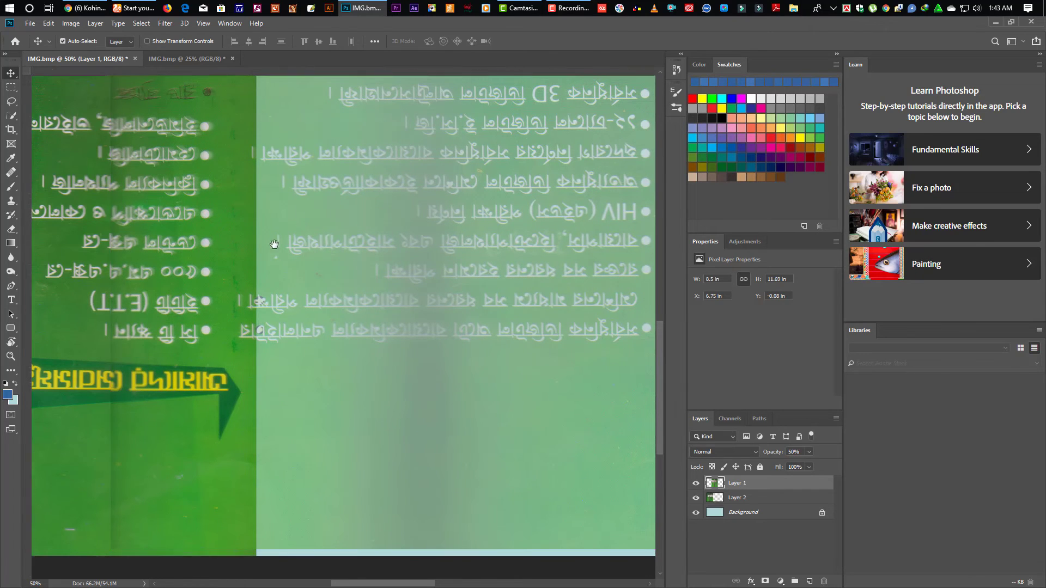
{"action": "scroll", "coordinate": [279, 296], "scroll_direction": "up", "scroll_amount": 5}
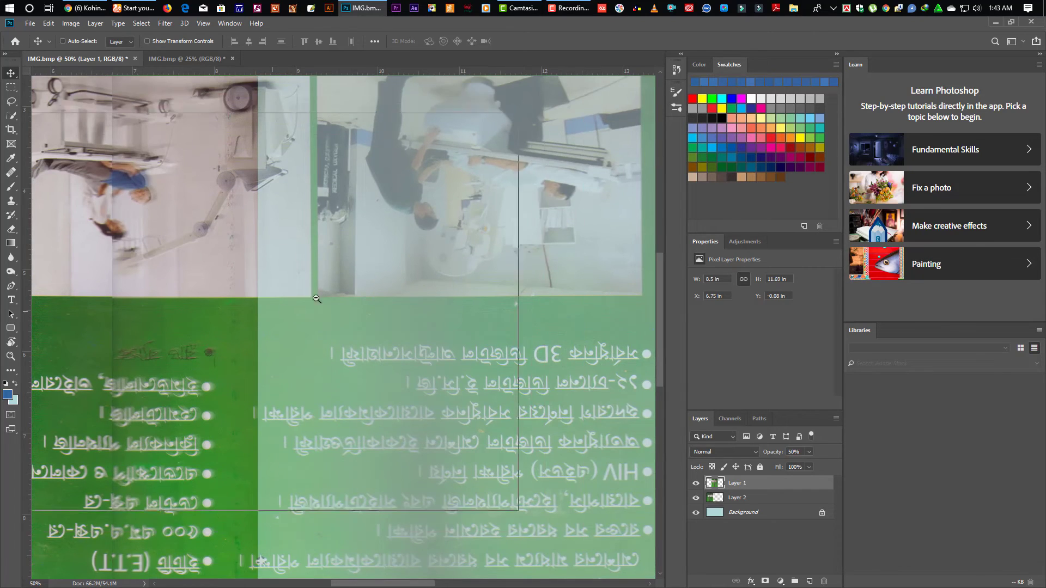
Show rulers, rotate Layer 1 about 0.4° and nudge it into place
{"action": "key", "text": "ctrl+minus"}
{"action": "scroll", "coordinate": [303, 379], "scroll_direction": "up", "scroll_amount": 5}
{"action": "key", "text": "ctrl+r"}
{"action": "key", "text": "ctrl+t"}
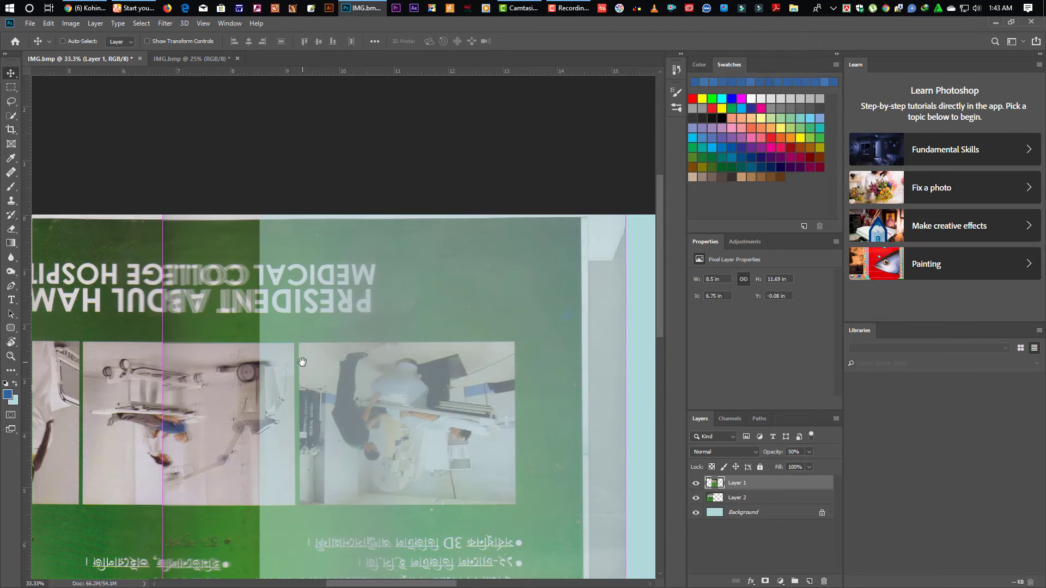
{"action": "left_click_drag", "start_coordinate": [564, 185], "coordinate": [572, 186]}
{"action": "key", "text": "Right"}
{"action": "key", "text": "Right"}
{"action": "key", "text": "Right"}
{"action": "key", "text": "Right"}
{"action": "key", "text": "Right"}
{"action": "key", "text": "Right"}
{"action": "key", "text": "Right"}
{"action": "key", "text": "Right"}
{"action": "key", "text": "Right"}
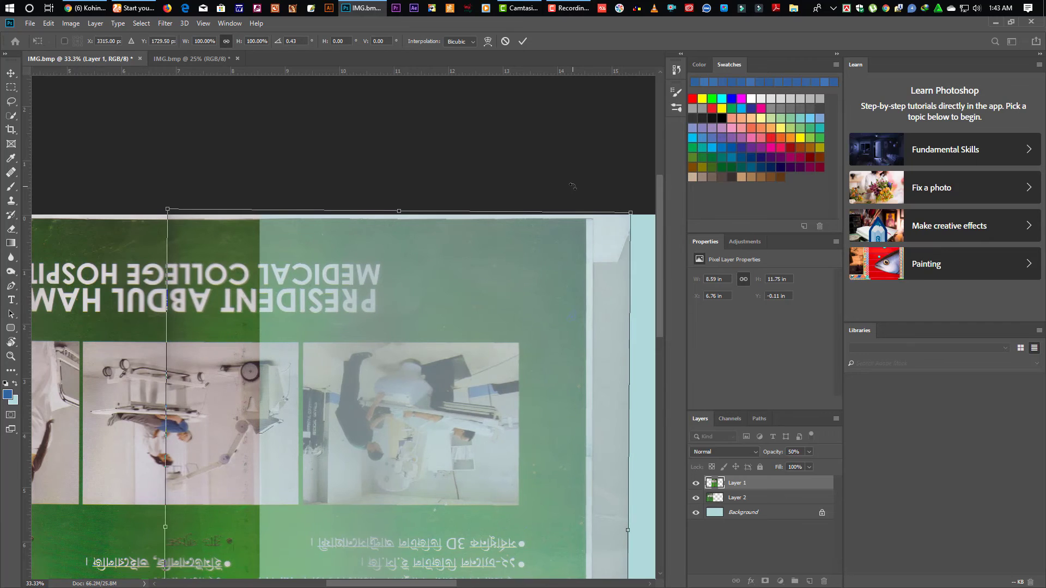
{"action": "key", "text": "Right"}
{"action": "key", "text": "Right"}
{"action": "key", "text": "Right"}
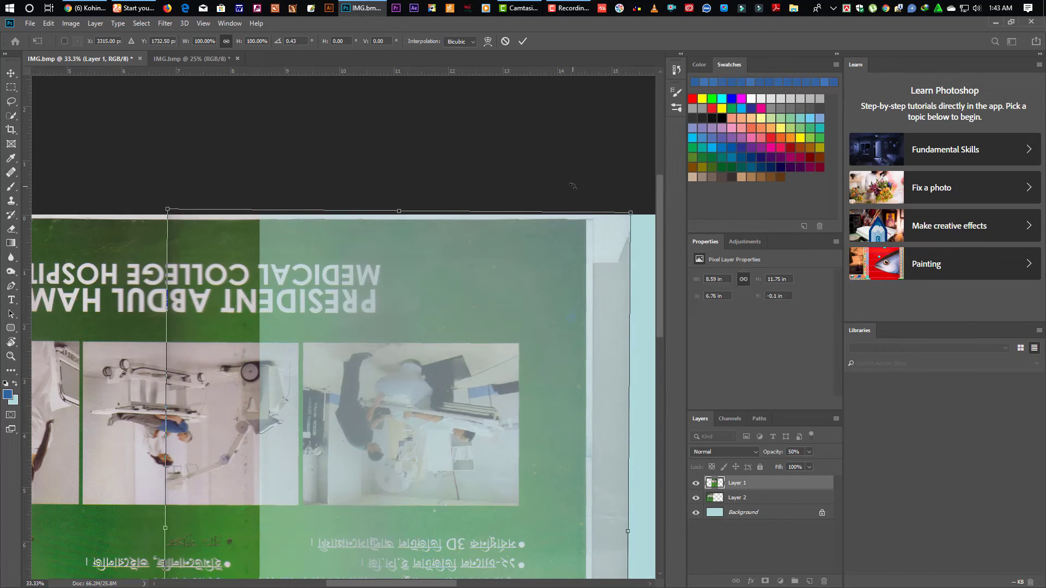
{"action": "key", "text": "Left"}
{"action": "key", "text": "Left"}
{"action": "key", "text": "Left"}
{"action": "key", "text": "Down"}
{"action": "key", "text": "Down"}
{"action": "key", "text": "Down"}
{"action": "key", "text": "Right"}
{"action": "key", "text": "Return"}
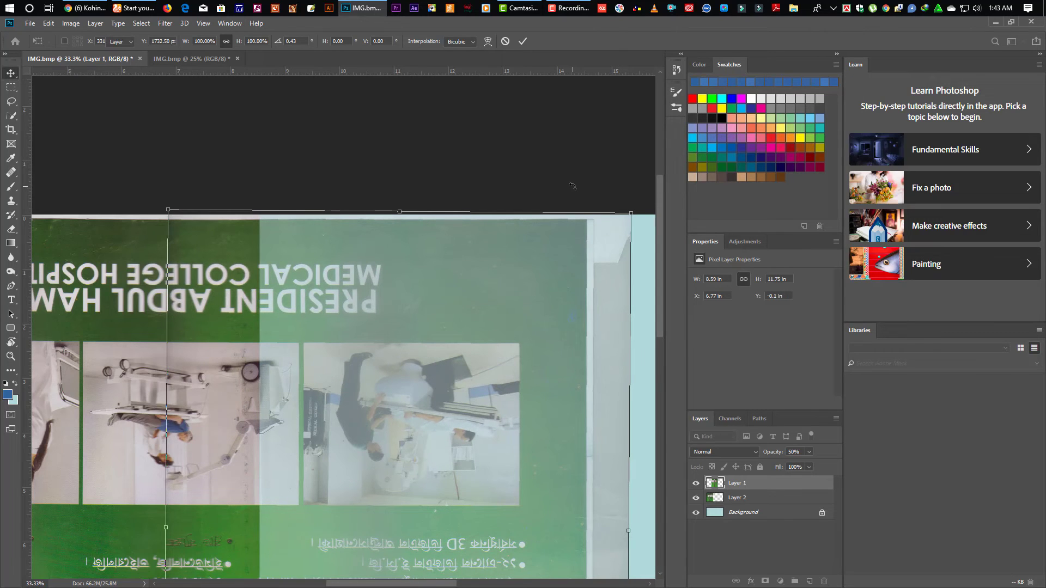
Rotate Layer 1 by a fraction of a degree and adjust it vertically against the lower text
{"action": "left_click_drag", "start_coordinate": [292, 501], "coordinate": [297, 382]}
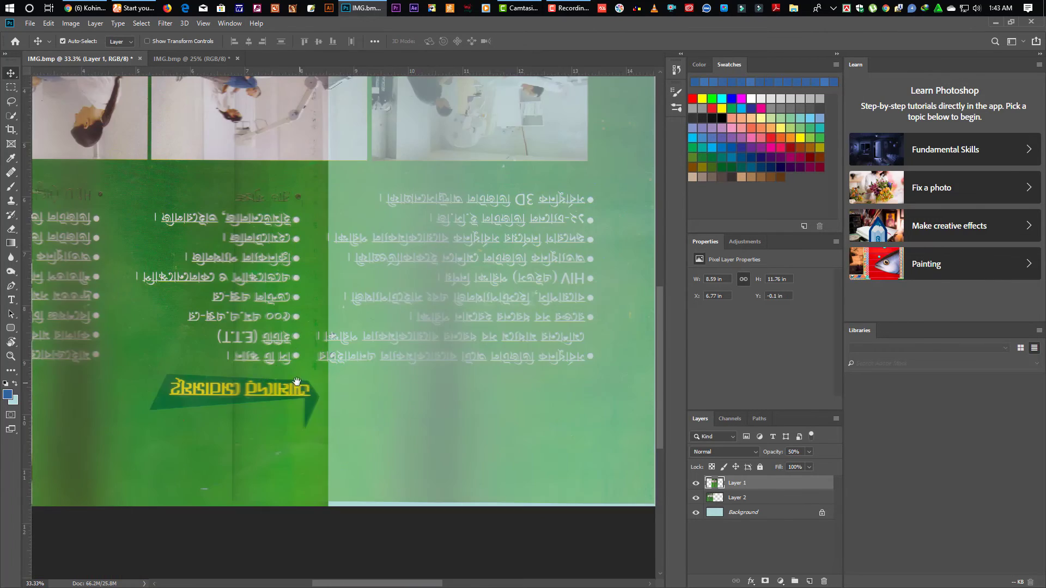
{"action": "key", "text": "ctrl+t"}
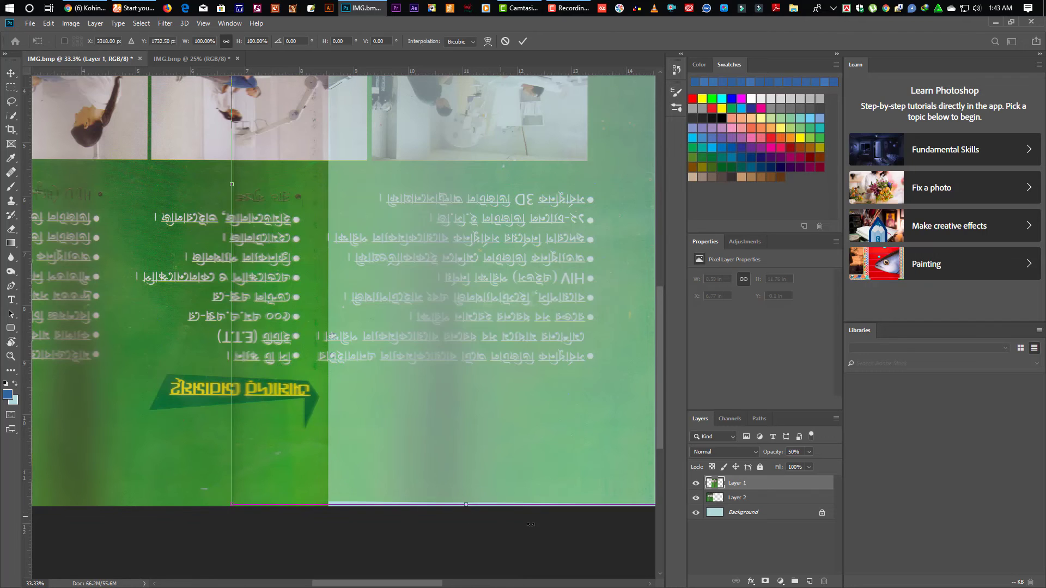
{"action": "left_click_drag", "start_coordinate": [596, 537], "coordinate": [593, 541]}
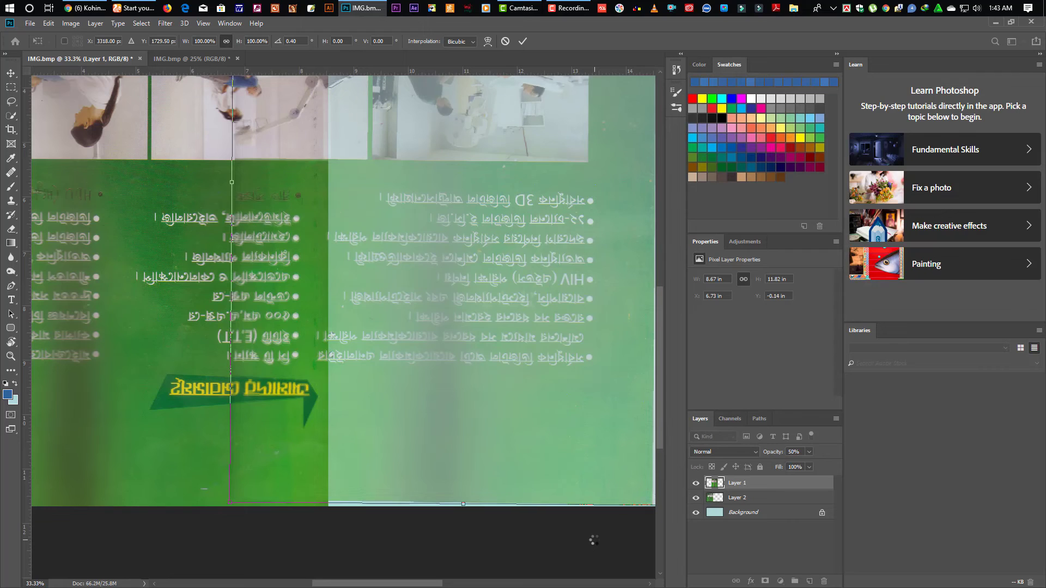
{"action": "key", "text": "Down"}
{"action": "key", "text": "Down"}
{"action": "key", "text": "Down"}
{"action": "key", "text": "Down"}
{"action": "key", "text": "Down"}
{"action": "key", "text": "Down"}
{"action": "key", "text": "Down"}
{"action": "key", "text": "Down"}
{"action": "key", "text": "Down"}
{"action": "key", "text": "Down"}
{"action": "key", "text": "Down"}
{"action": "key", "text": "Down"}
{"action": "key", "text": "Down"}
{"action": "key", "text": "Down"}
{"action": "key", "text": "Down"}
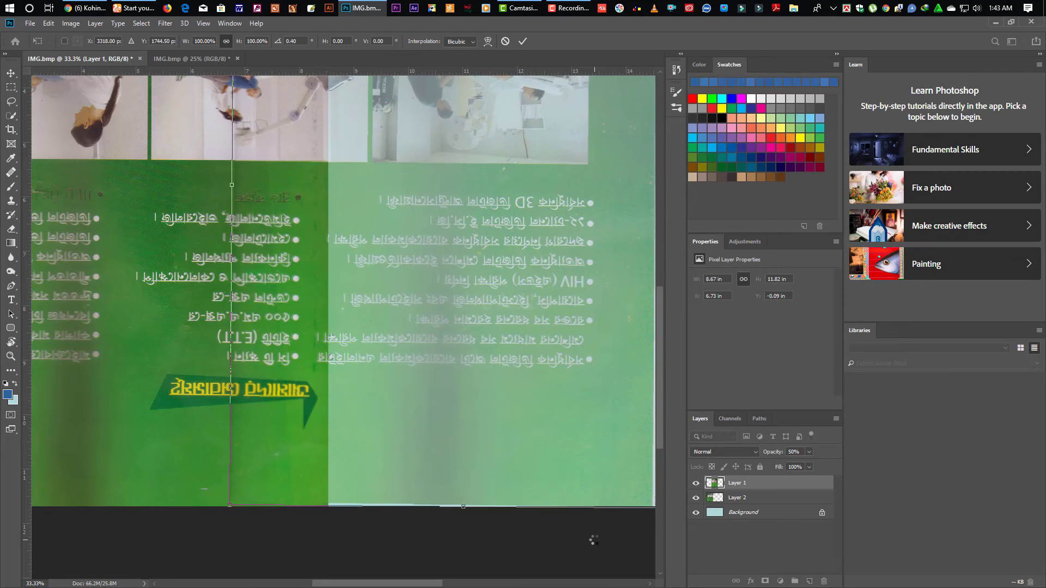
{"action": "key", "text": "Up"}
{"action": "key", "text": "Up"}
{"action": "key", "text": "Up"}
{"action": "key", "text": "Up"}
{"action": "key", "text": "Up"}
{"action": "key", "text": "Up"}
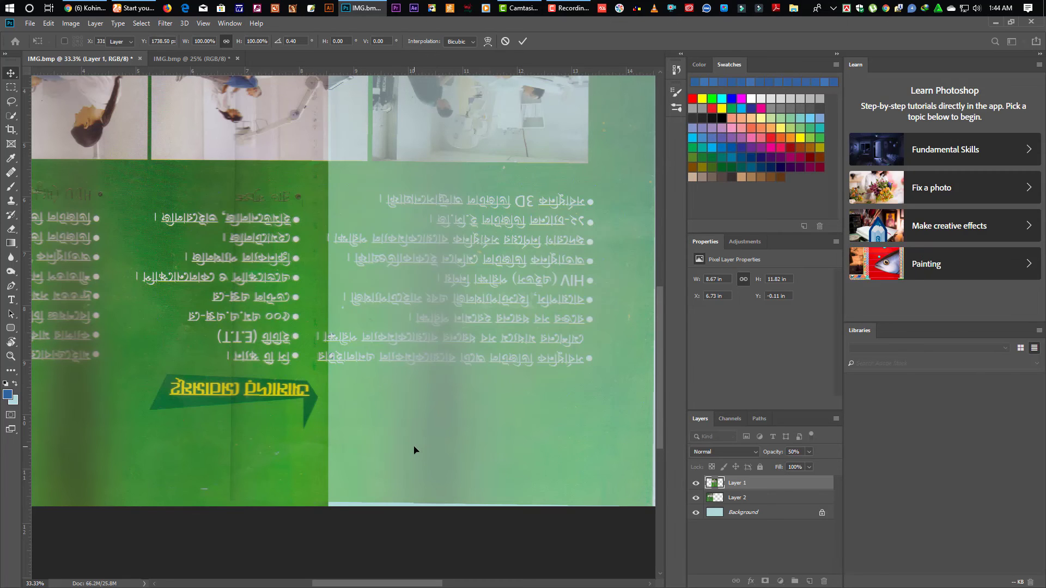
{"action": "key", "text": "Return"}
Rotate Layer 1 back about half a degree at the top edge and nudge it left
{"action": "scroll", "coordinate": [288, 480], "scroll_direction": "up", "scroll_amount": 4}
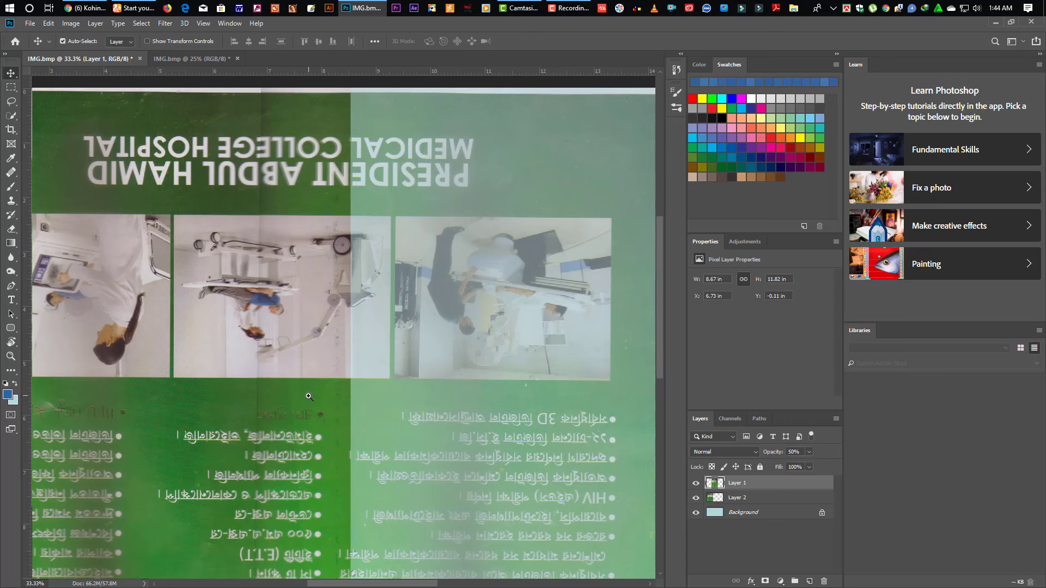
{"action": "key", "text": "ctrl+t"}
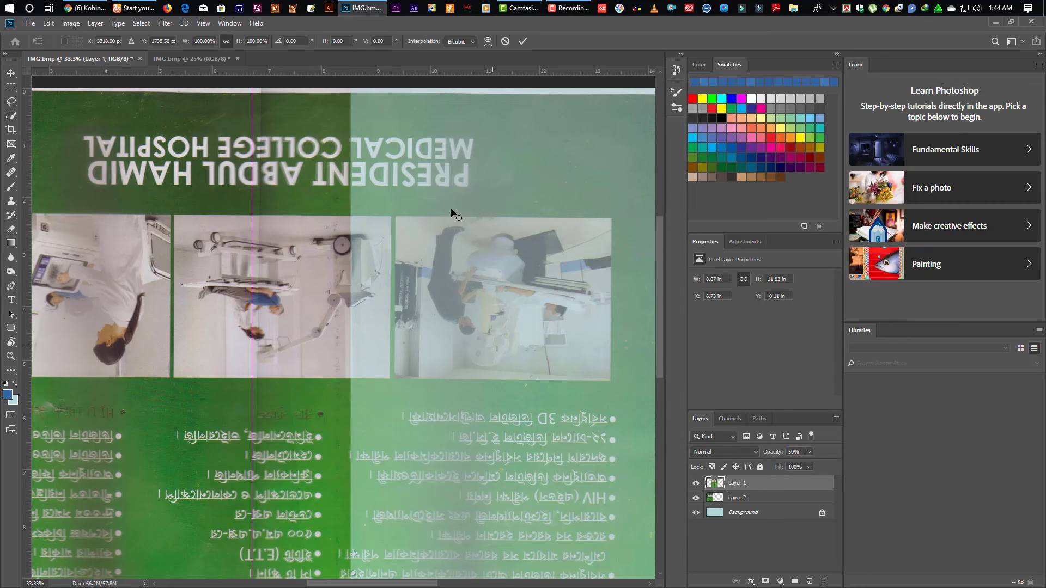
{"action": "left_click_drag", "start_coordinate": [402, 197], "coordinate": [379, 274]}
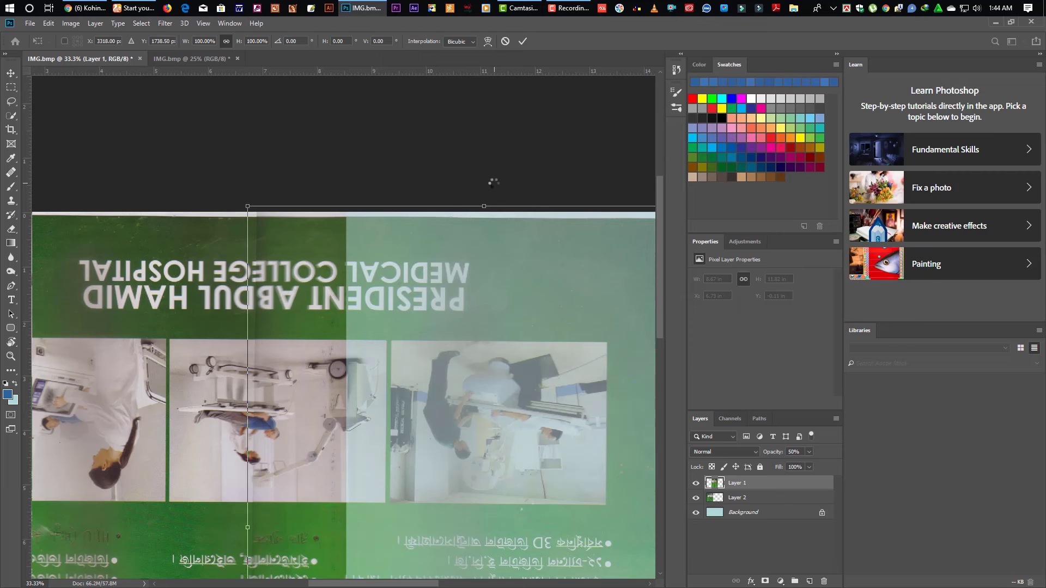
{"action": "left_click_drag", "start_coordinate": [493, 183], "coordinate": [493, 182]}
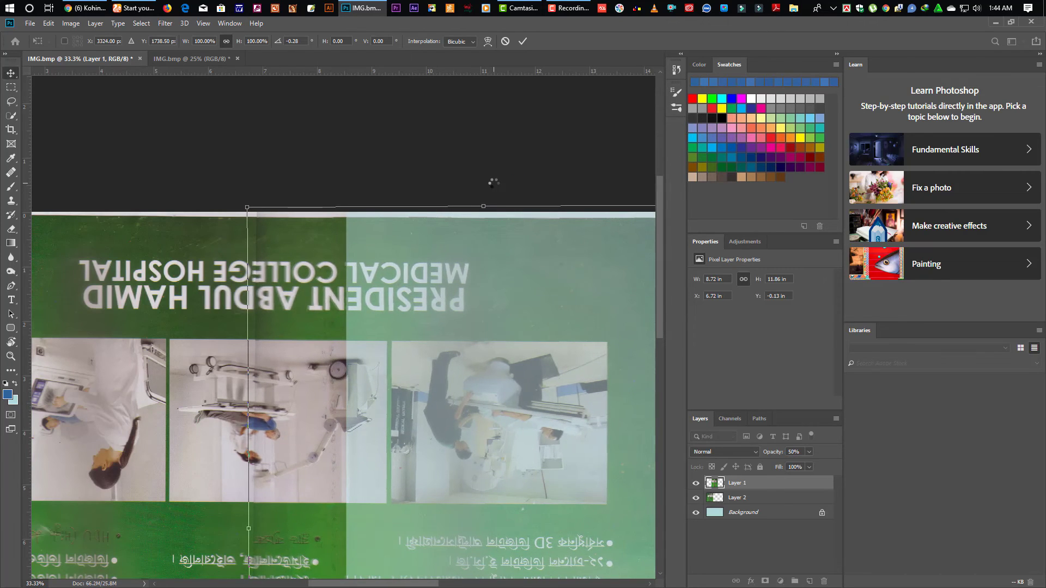
{"action": "key", "text": "Return"}
{"action": "key", "text": "Left"}
{"action": "key", "text": "Left"}
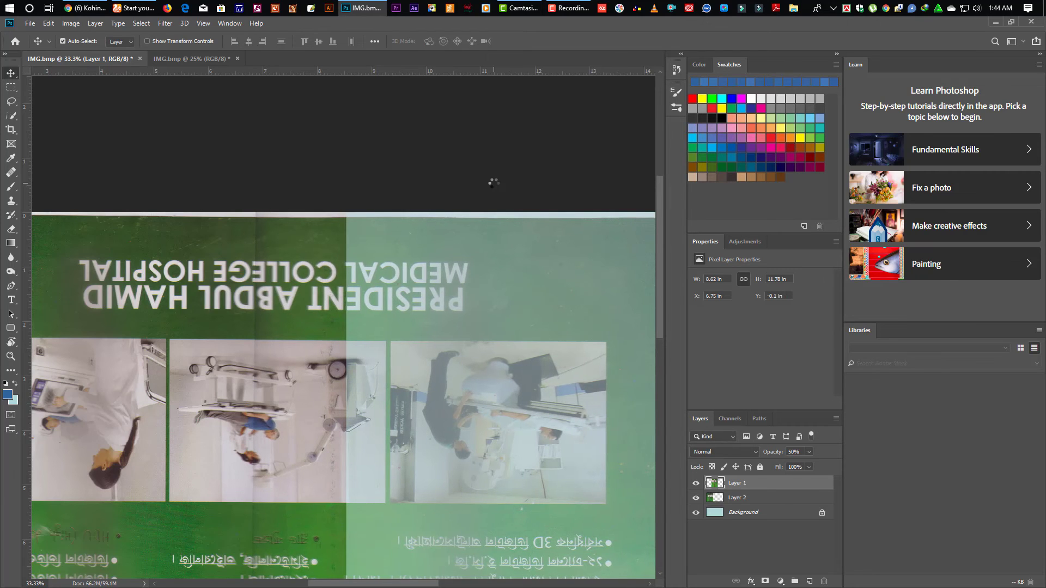
{"action": "scroll", "coordinate": [282, 287], "scroll_direction": "down", "scroll_amount": 3}
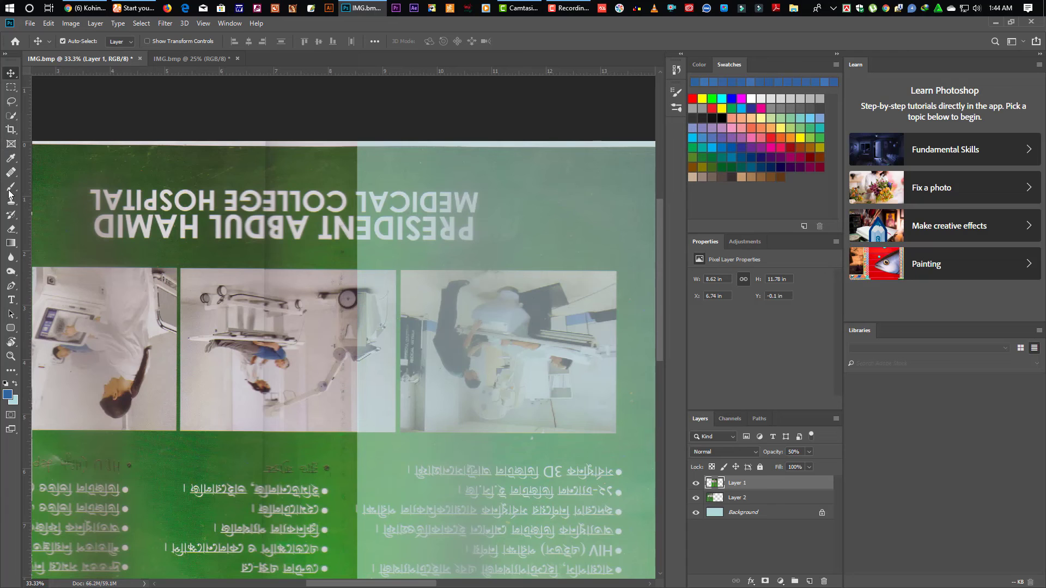
Switch to the Eraser with brush size 400
{"action": "left_click", "coordinate": [11, 229]}
{"action": "key", "text": "bracketleft"}
{"action": "key", "text": "bracketleft"}
{"action": "key", "text": "bracketleft"}
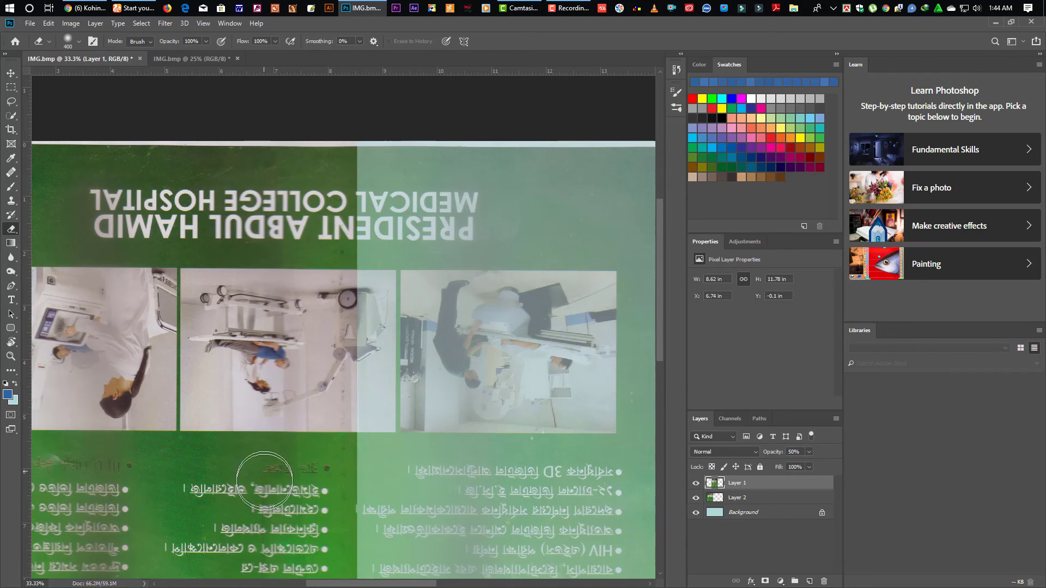
{"action": "left_click_drag", "start_coordinate": [259, 484], "coordinate": [254, 347]}
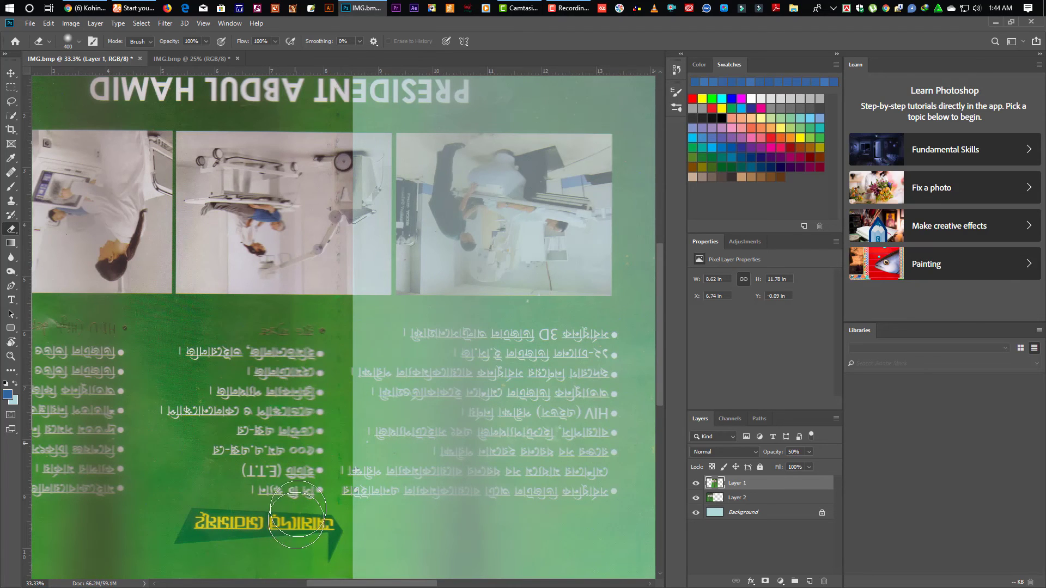
Set Layer 1 to 100% opacity and merge all three layers into one
{"action": "key", "text": "v"}
{"action": "key", "text": "0"}
{"action": "key", "text": "ctrl+minus"}
{"action": "key", "text": "ctrl+minus"}
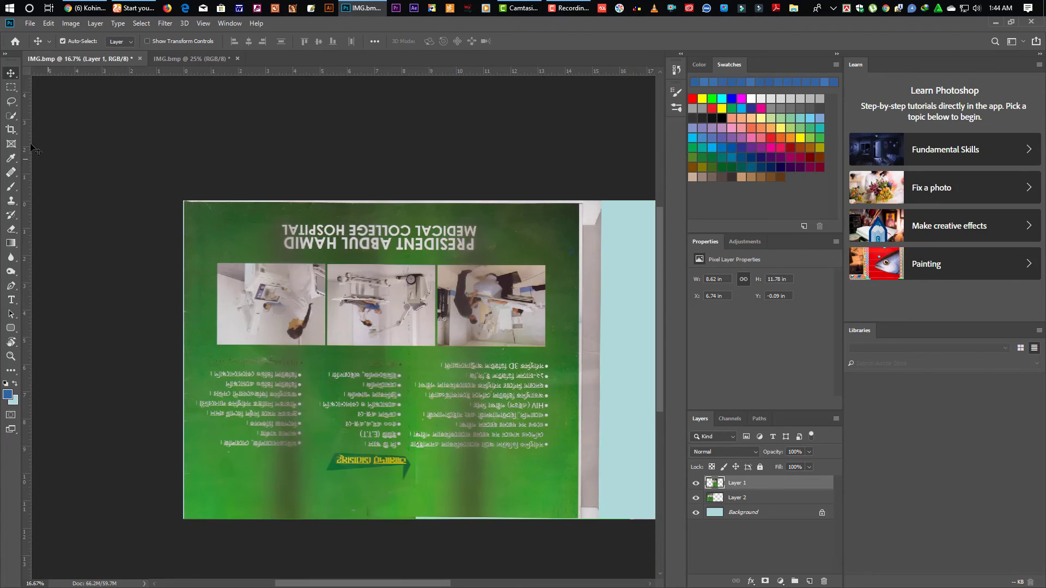
{"action": "left_click", "coordinate": [743, 515], "text": "shift"}
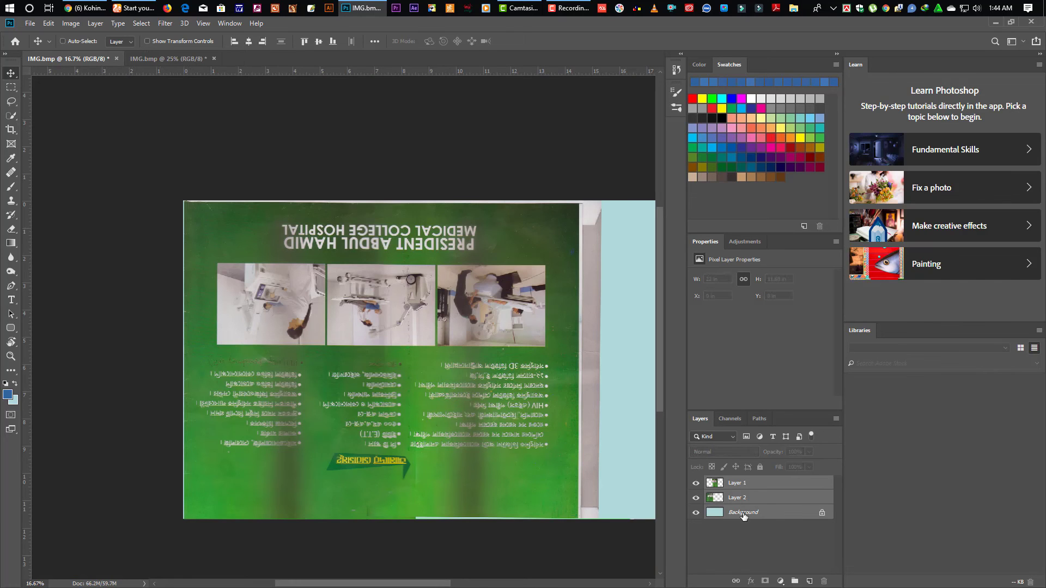
{"action": "key", "text": "ctrl+e"}
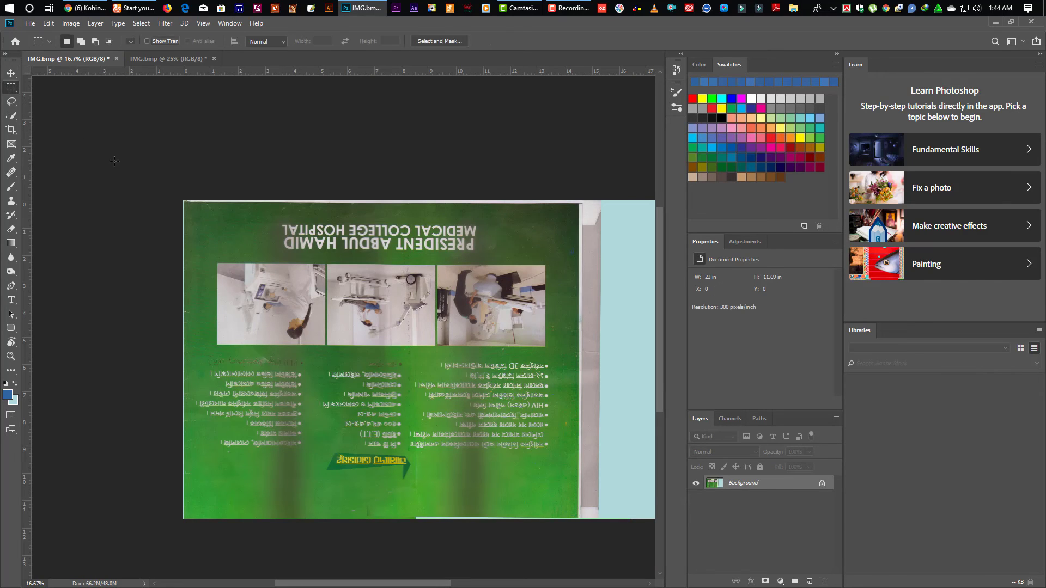
Crop the merged image to the green cover, excluding the blue strip, then start Save As
{"action": "key", "text": "Tab"}
{"action": "left_click_drag", "start_coordinate": [207, 160], "coordinate": [640, 570]}
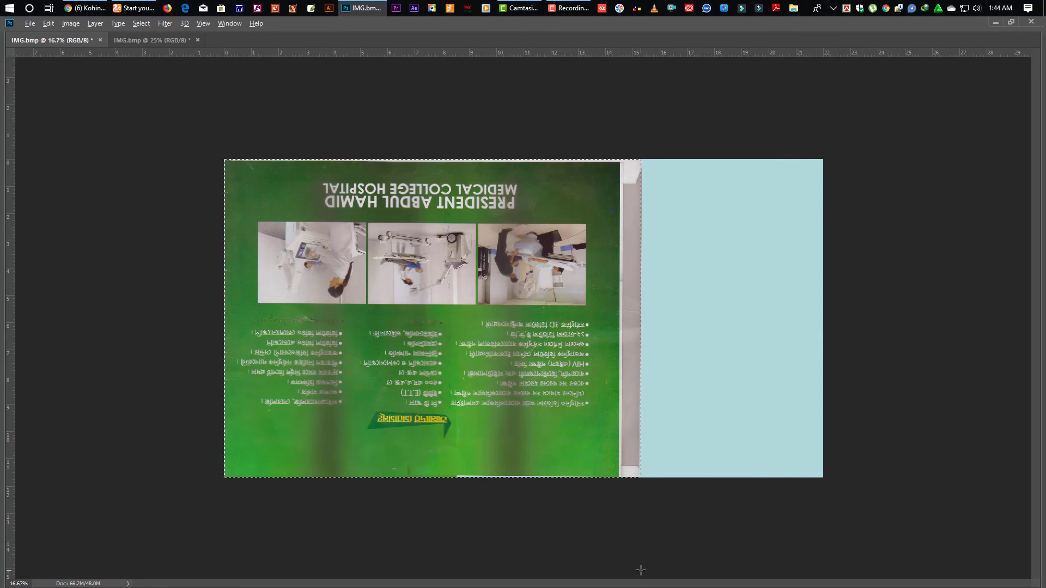
{"action": "key", "text": "alt+i"}
{"action": "key", "text": "p"}
{"action": "key", "text": "Tab"}
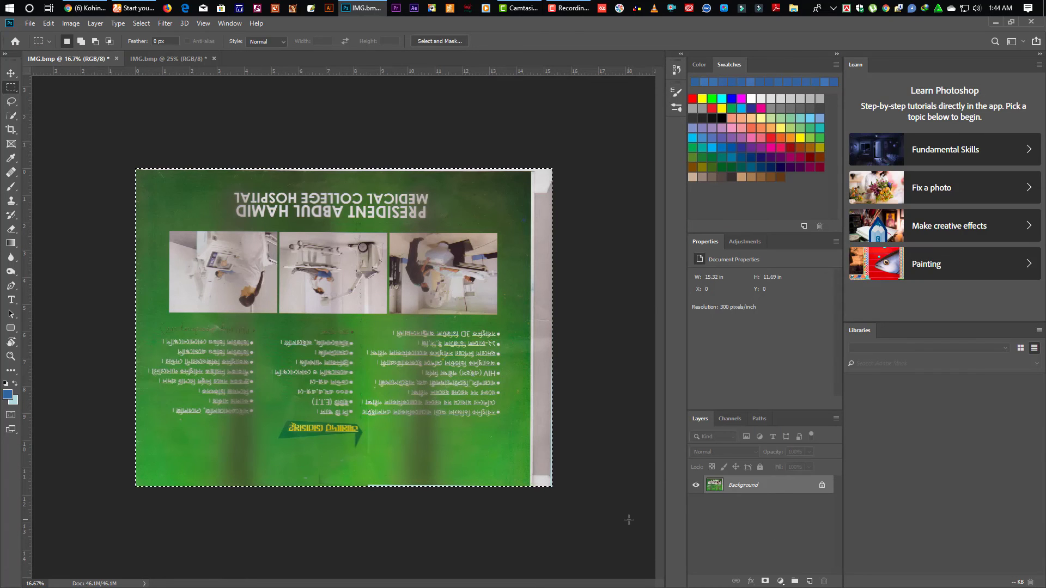
{"action": "key", "text": "ctrl+d"}
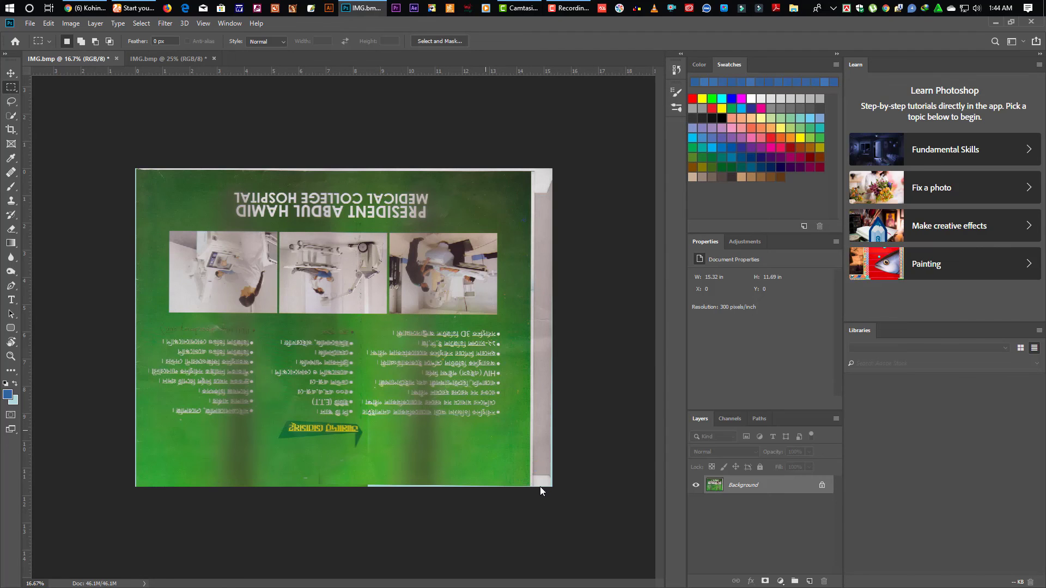
{"action": "key", "text": "ctrl+shift+s"}
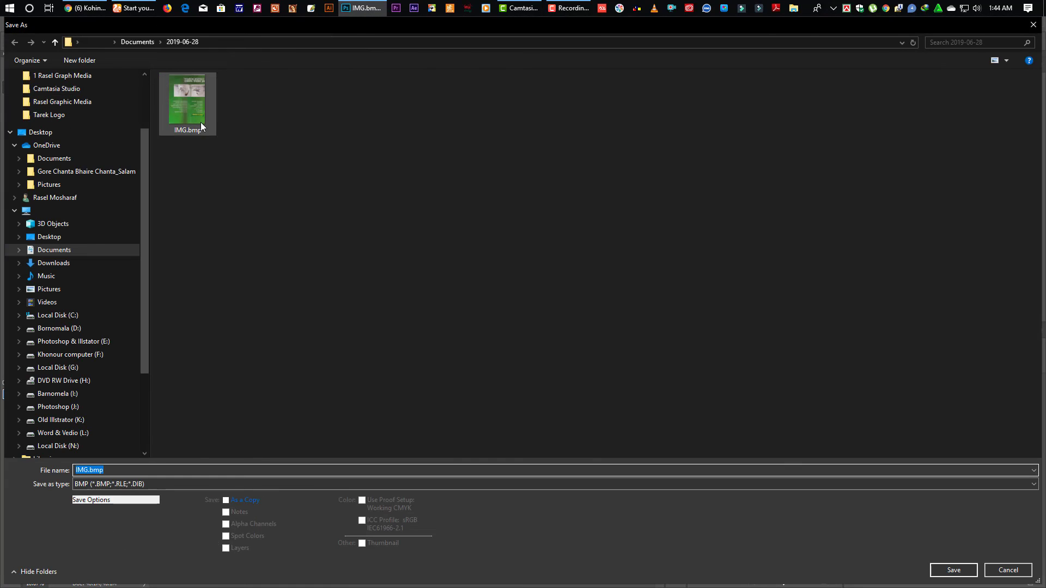
Save the cropped cover to the Desktop as JPEG 'File 2.jpg', then minimize to show the desktop
{"action": "left_click", "coordinate": [41, 132]}
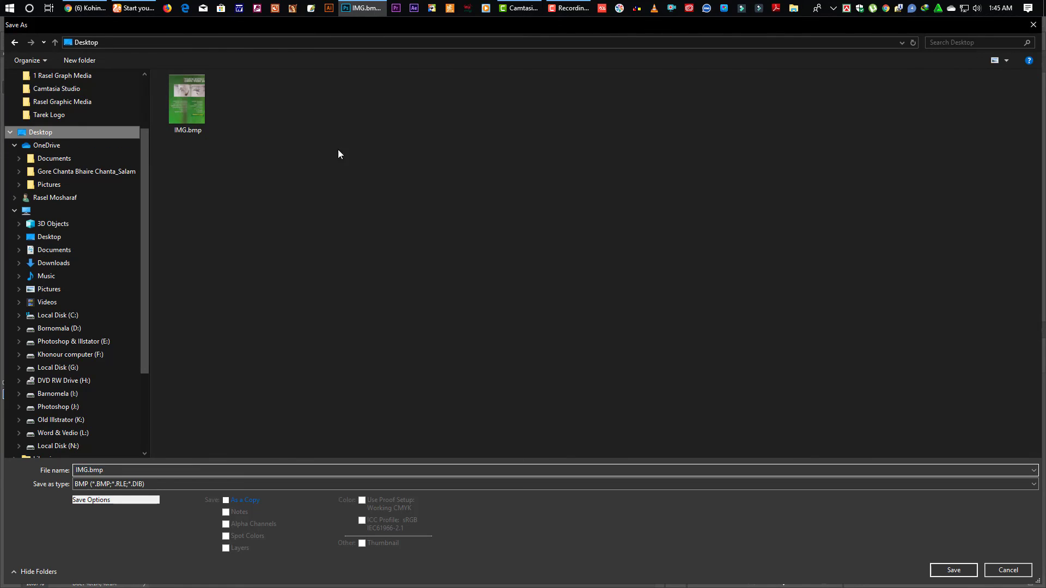
{"action": "left_click", "coordinate": [129, 483]}
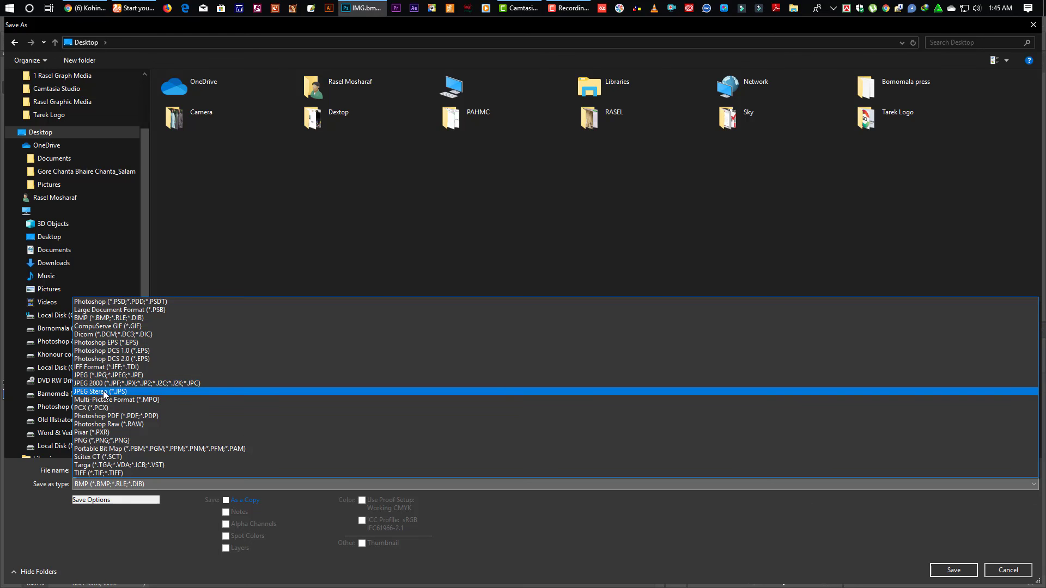
{"action": "left_click", "coordinate": [107, 376]}
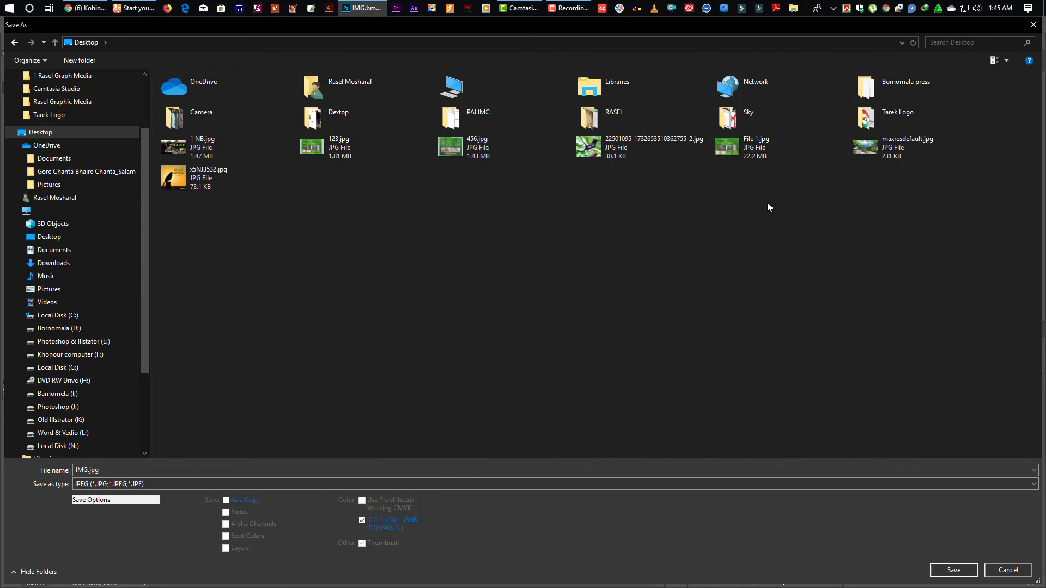
{"action": "left_click", "coordinate": [758, 153]}
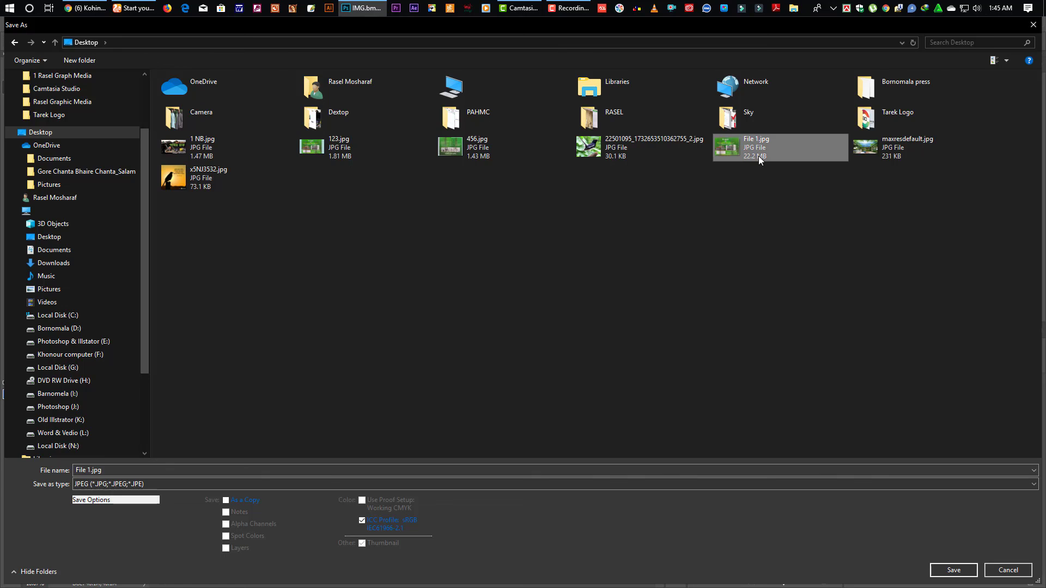
{"action": "left_click", "coordinate": [157, 470]}
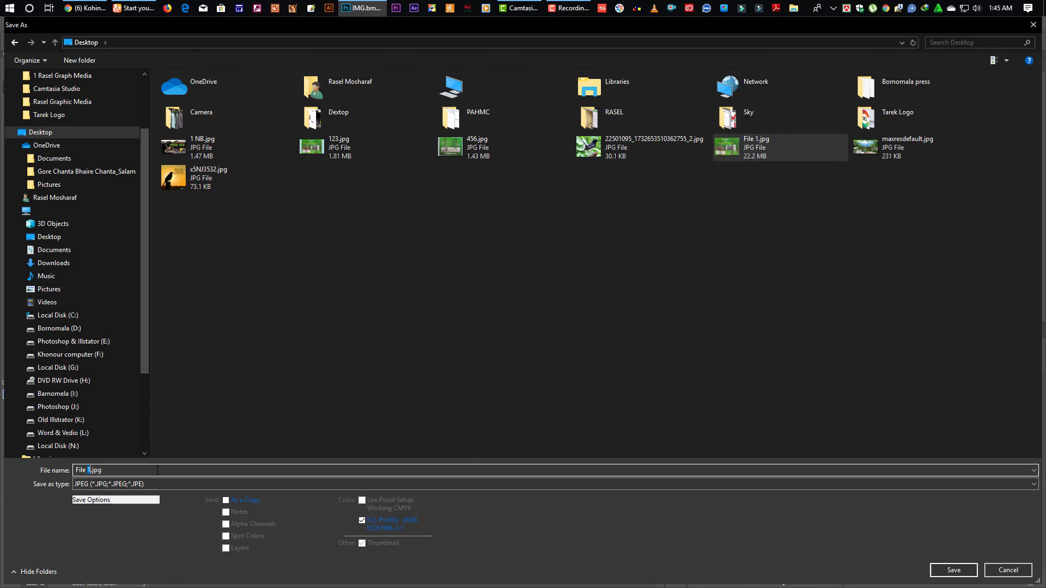
{"action": "key", "text": "Return"}
{"action": "key", "text": "Return"}
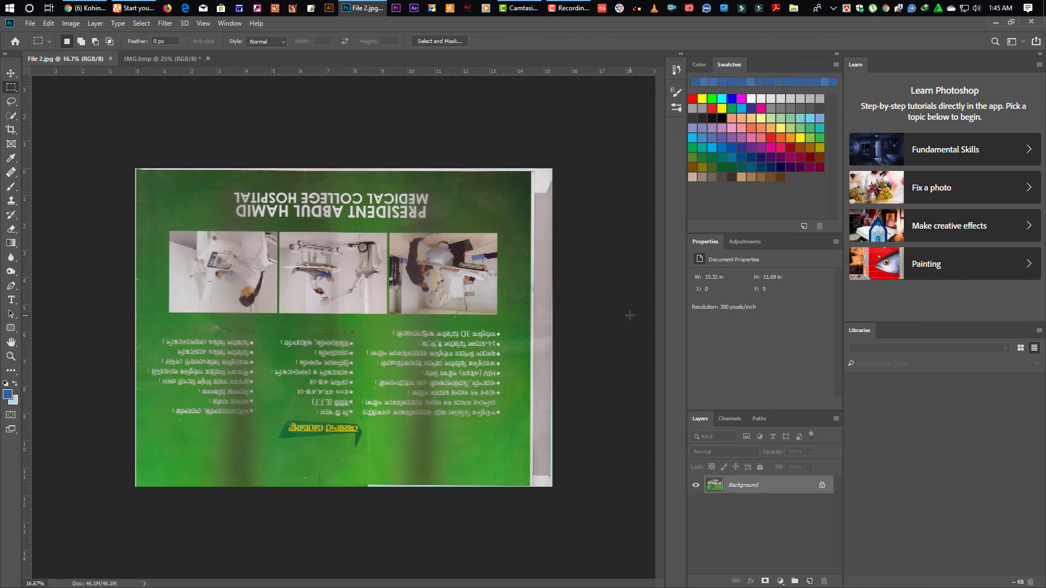
{"action": "key", "text": "super+d"}
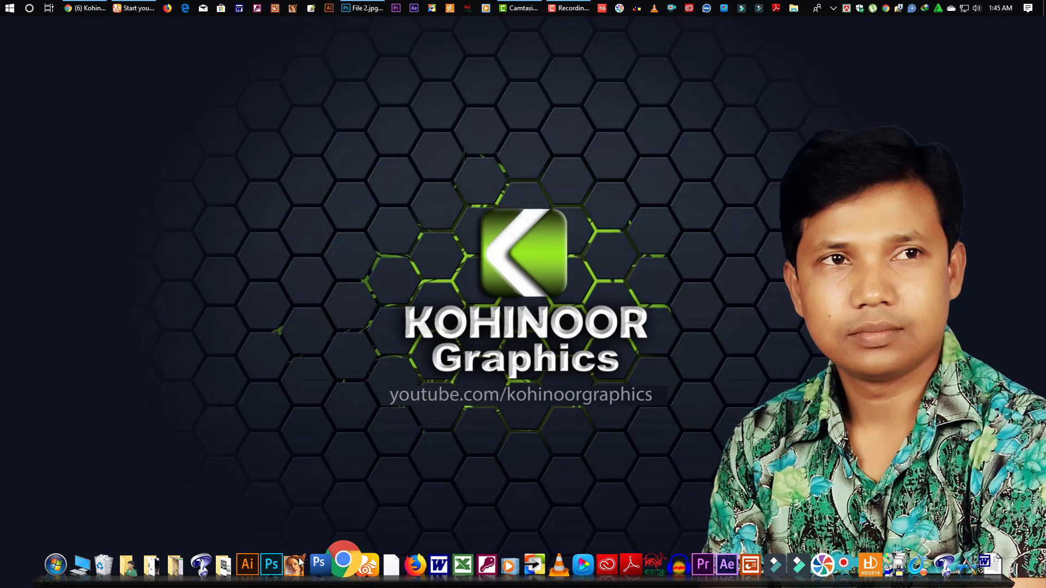